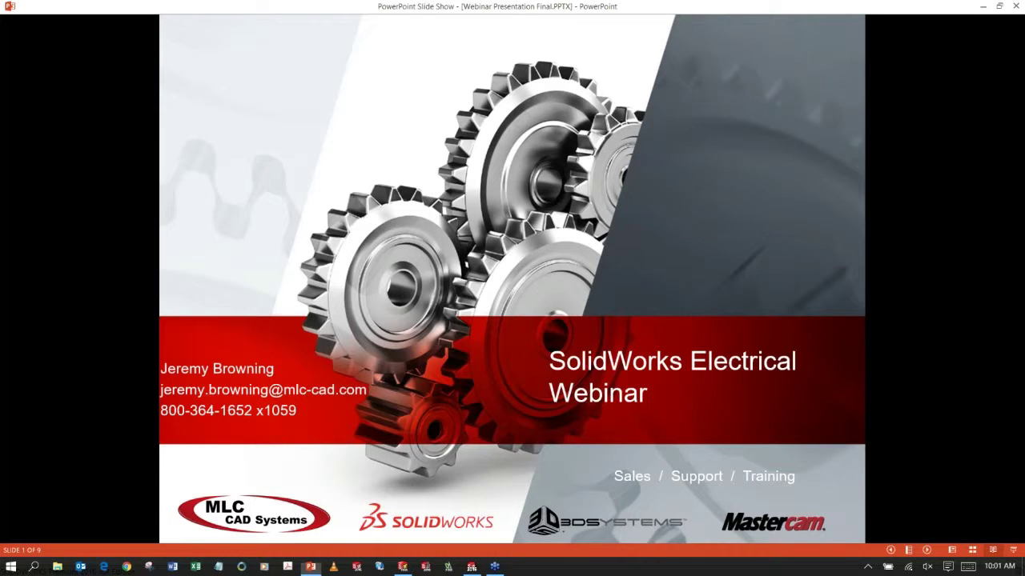
Advance the slide show to slide 4, Organizing the Design, and show its challenge sub-bullets.
{"action": "key", "text": "Right"}
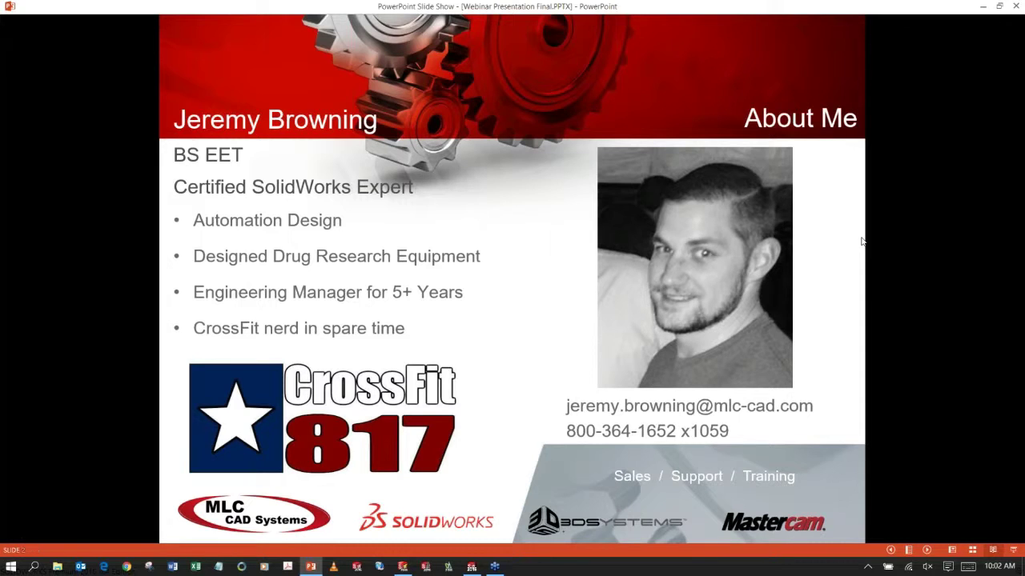
{"action": "key", "text": "Right"}
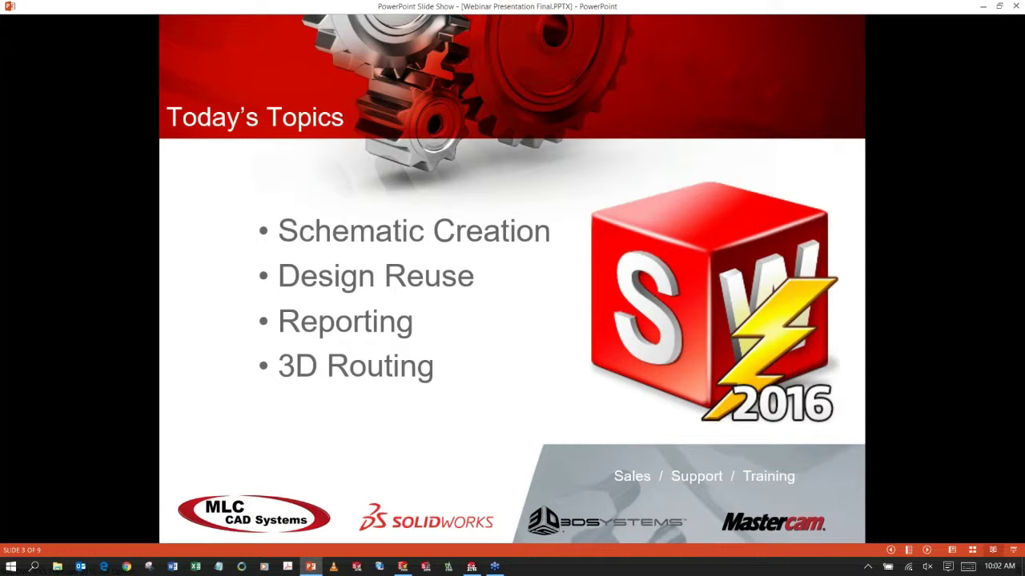
{"action": "key", "text": "Right"}
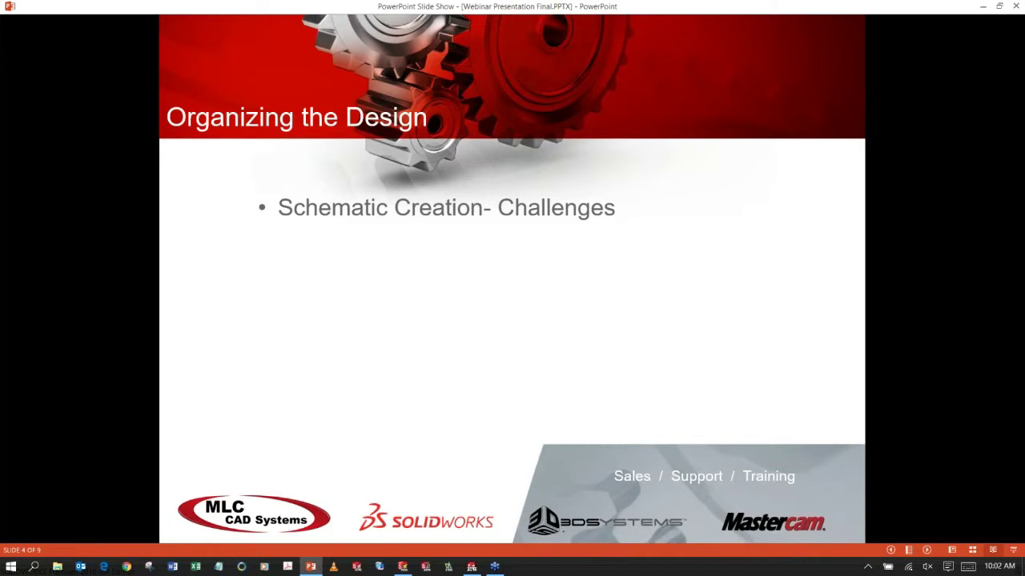
{"action": "key", "text": "Right"}
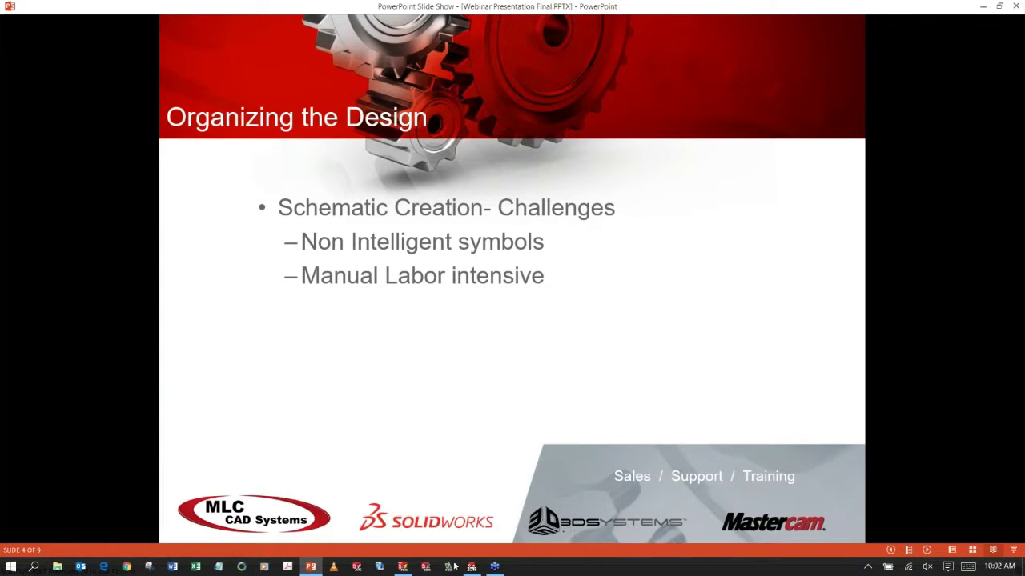
Bring SOLIDWORKS Electrical to the front over the slide show.
{"action": "left_click", "coordinate": [402, 566]}
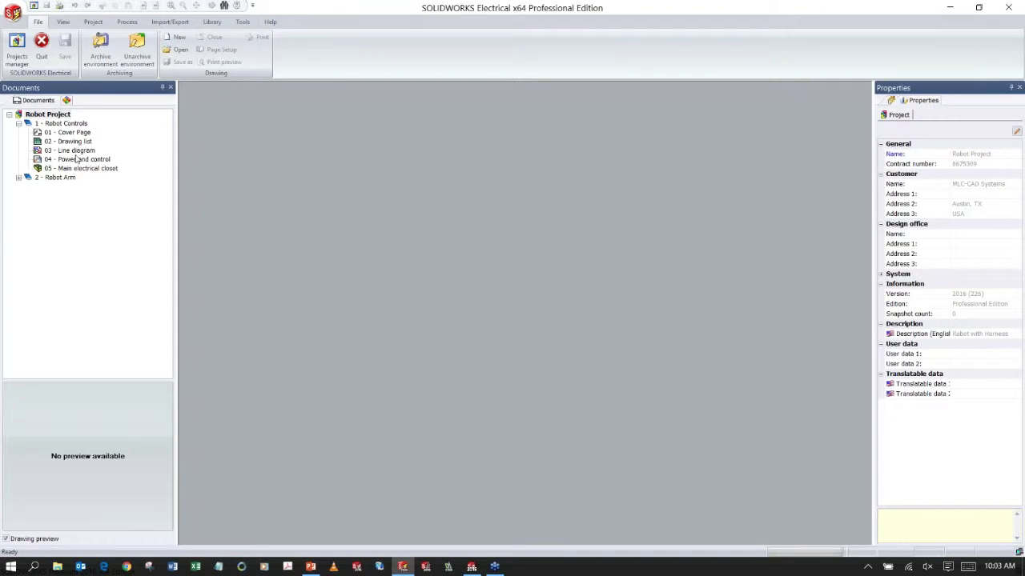
Open the 04 - Power and control schematic of the Robot Project.
{"action": "left_click", "coordinate": [78, 159]}
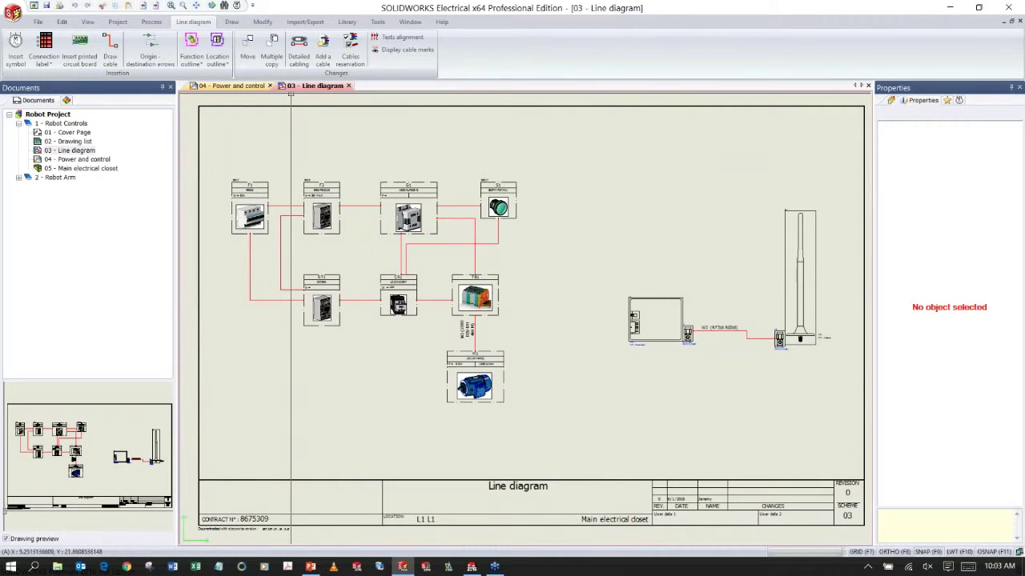
{"action": "left_click", "coordinate": [234, 85]}
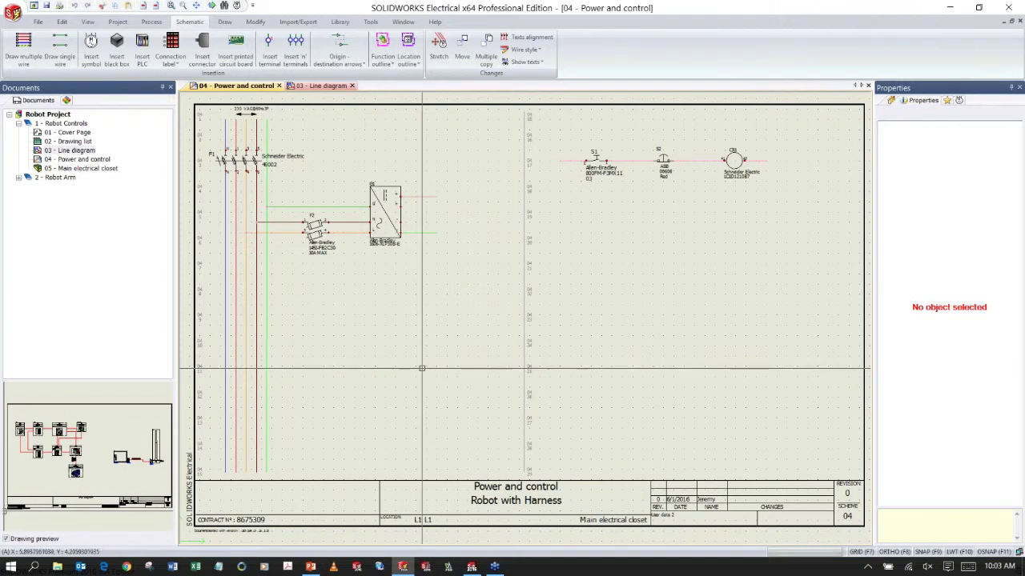
{"action": "scroll", "coordinate": [402, 378], "scroll_direction": "up", "scroll_amount": 3}
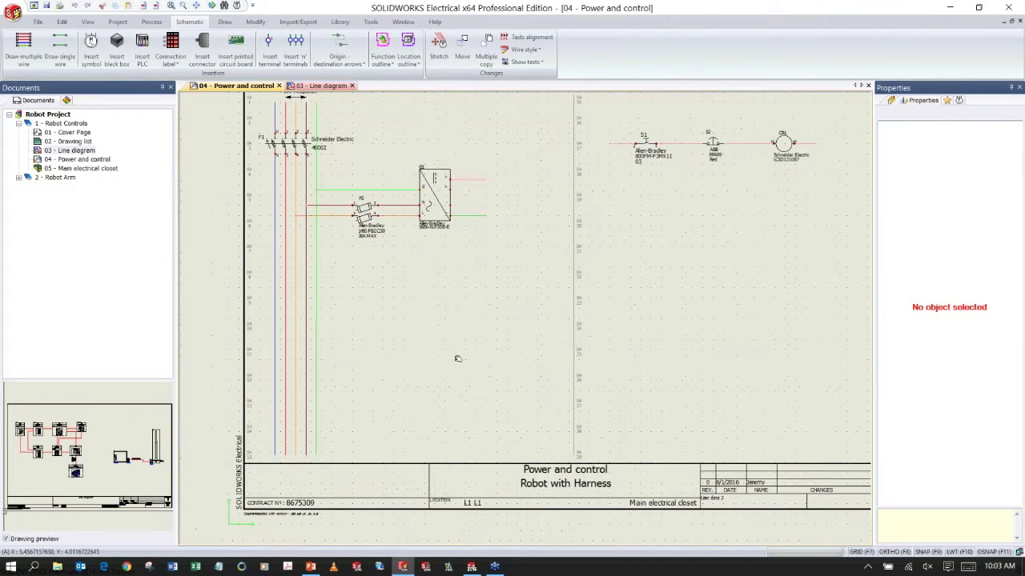
{"action": "scroll", "coordinate": [413, 354], "scroll_direction": "up", "scroll_amount": 1}
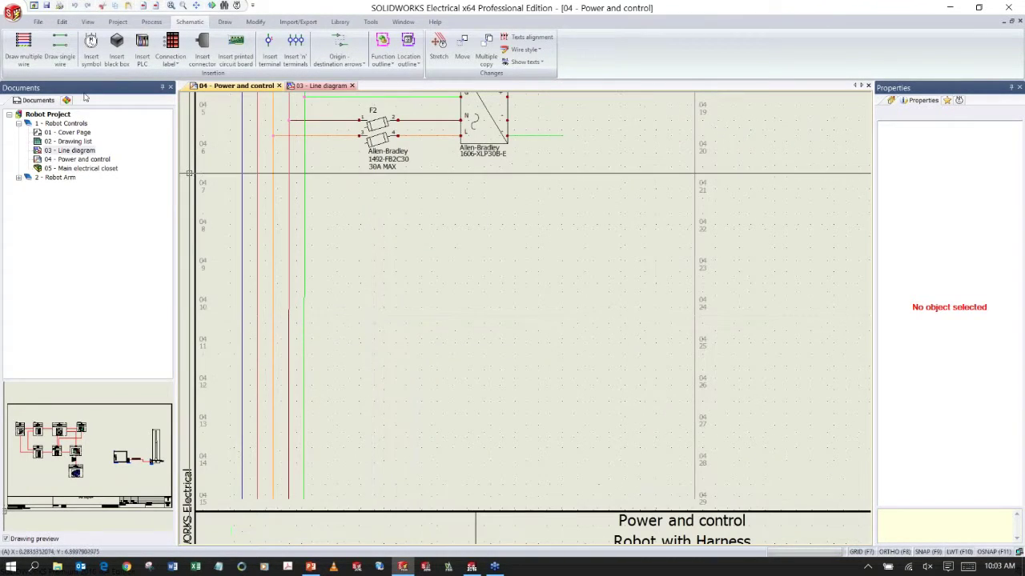
Draw three phase wires plus protection branching right off the vertical bus.
{"action": "left_click", "coordinate": [24, 47]}
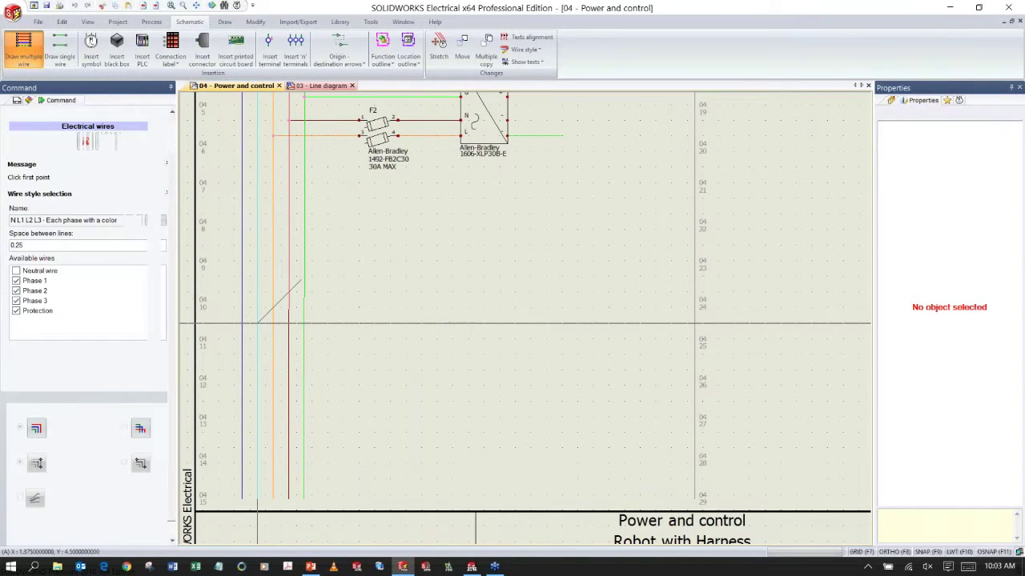
{"action": "left_click", "coordinate": [300, 336]}
{"action": "left_click", "coordinate": [312, 371]}
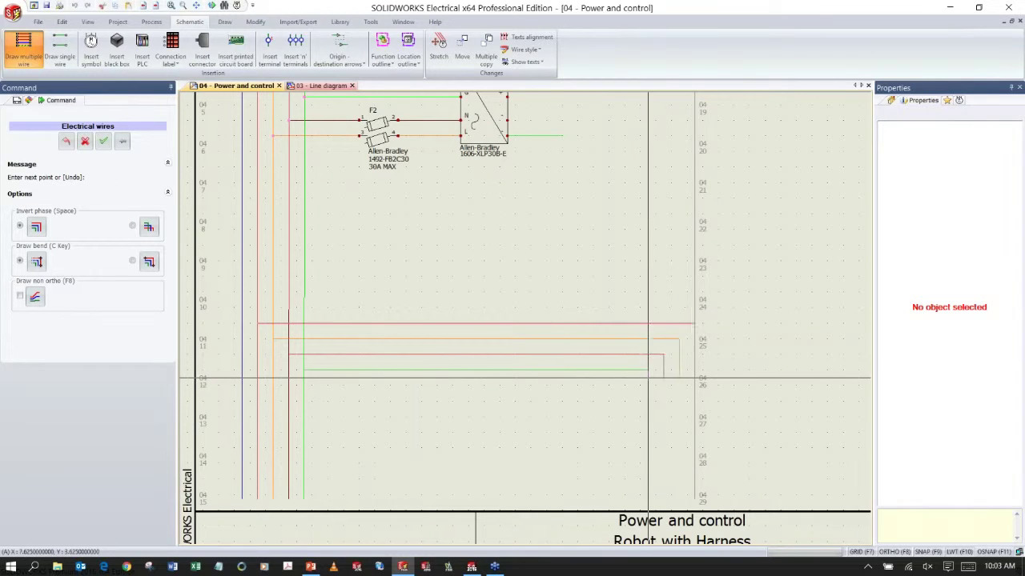
{"action": "key", "text": "Escape"}
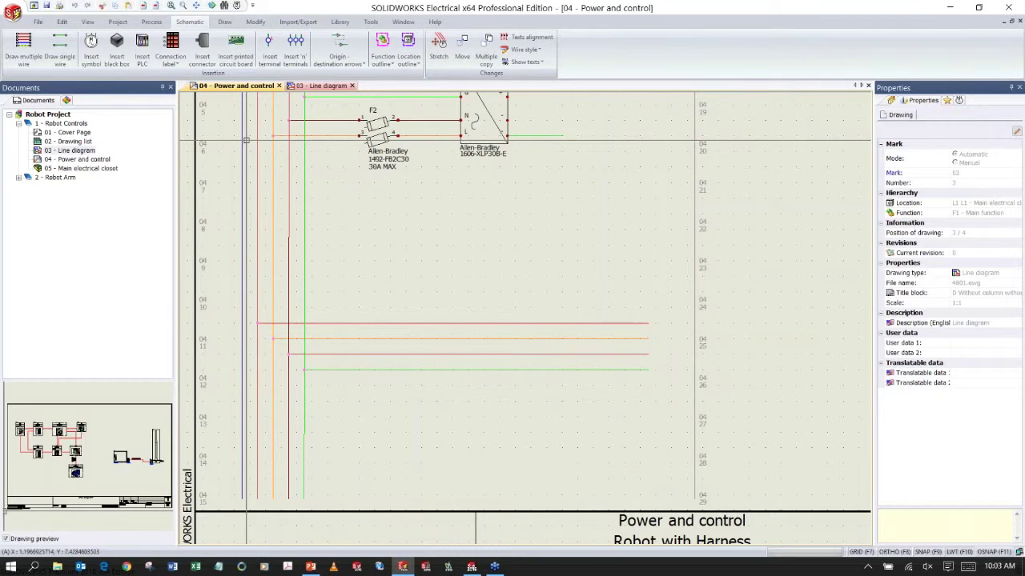
Insert a 3-phase motor symbol at the wire ends, assigned to =F1-M1 - MOTOR.
{"action": "left_click", "coordinate": [959, 100]}
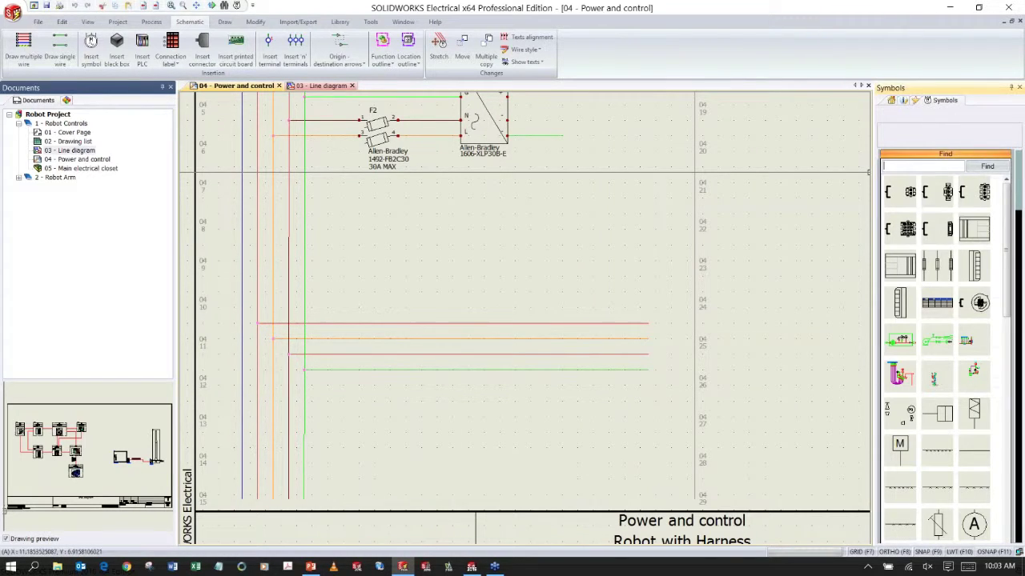
{"action": "type", "text": "motor"}
{"action": "key", "text": "Return"}
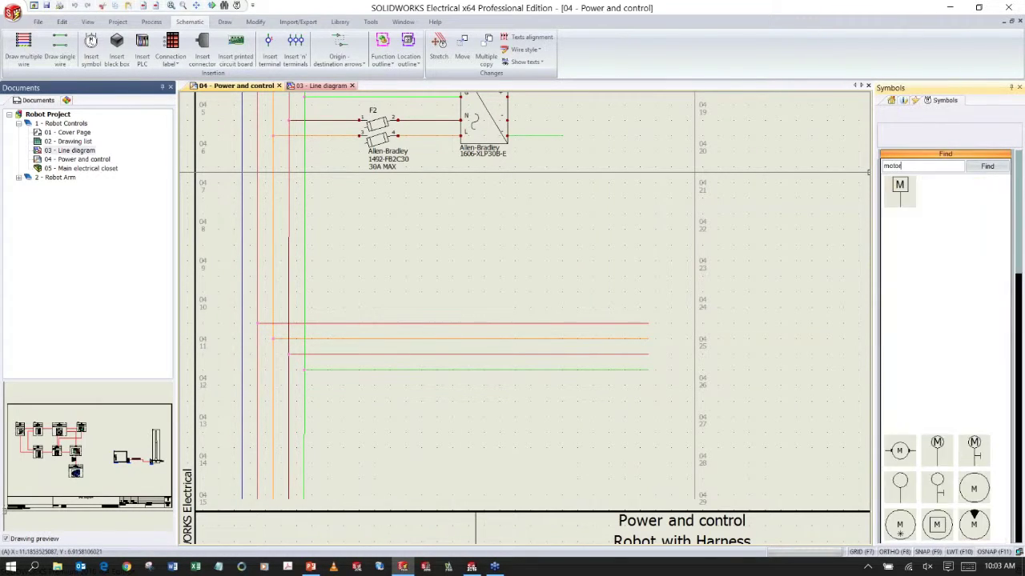
{"action": "double_click", "coordinate": [942, 268]}
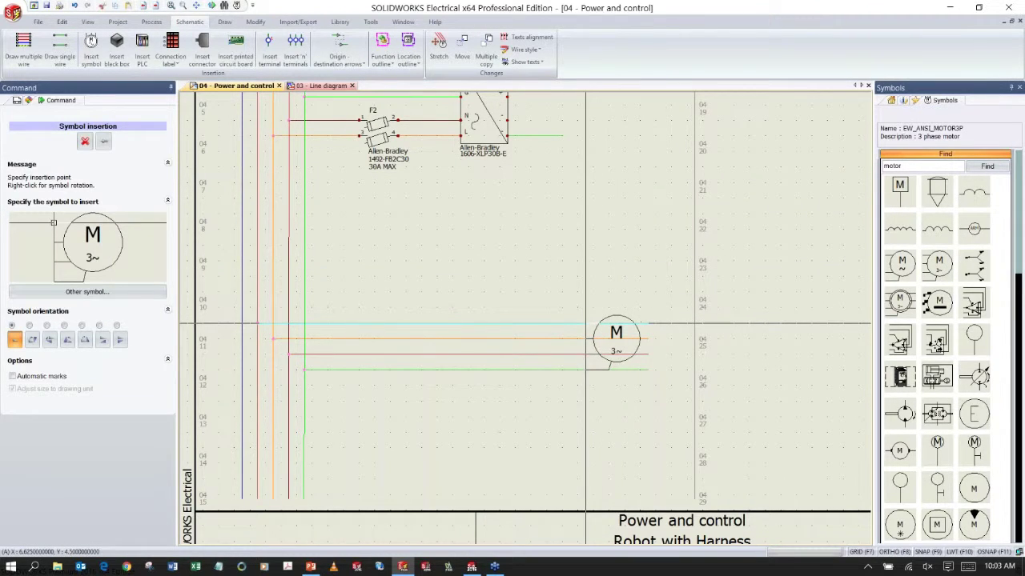
{"action": "left_click", "coordinate": [578, 324]}
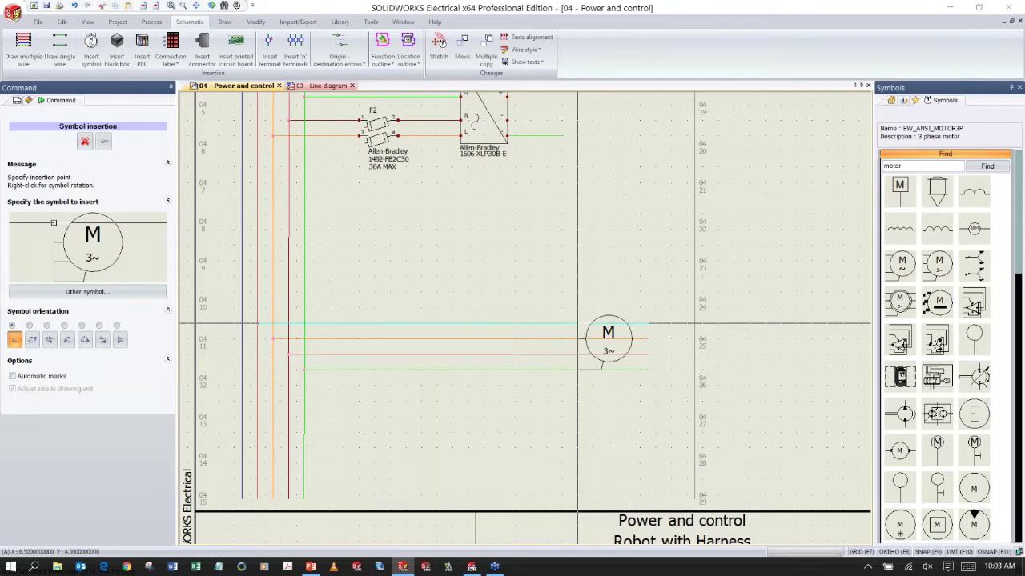
{"action": "scroll", "coordinate": [623, 240], "scroll_direction": "down", "scroll_amount": 2}
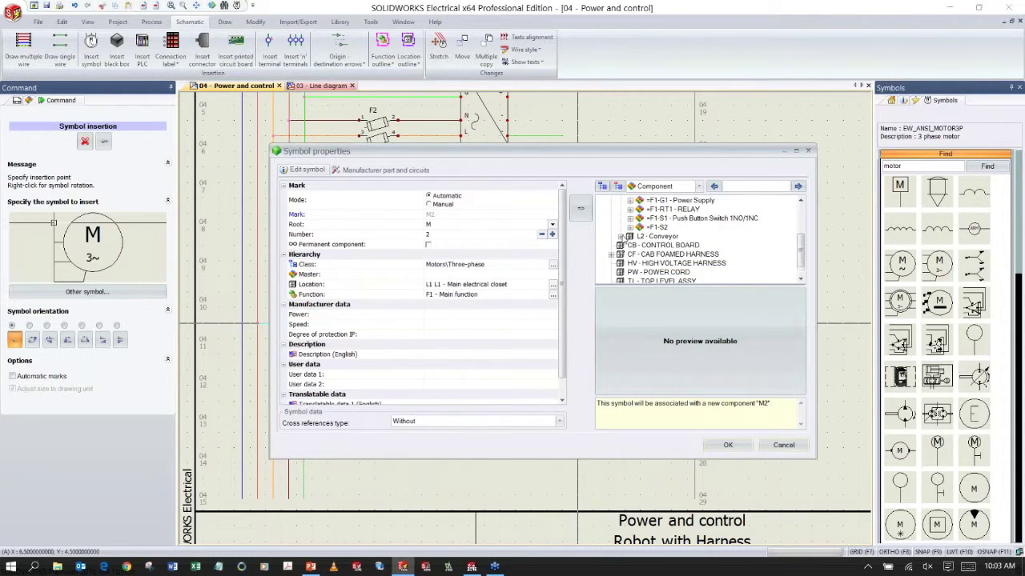
{"action": "left_click", "coordinate": [621, 237]}
{"action": "left_click", "coordinate": [666, 245]}
{"action": "left_click", "coordinate": [731, 446]}
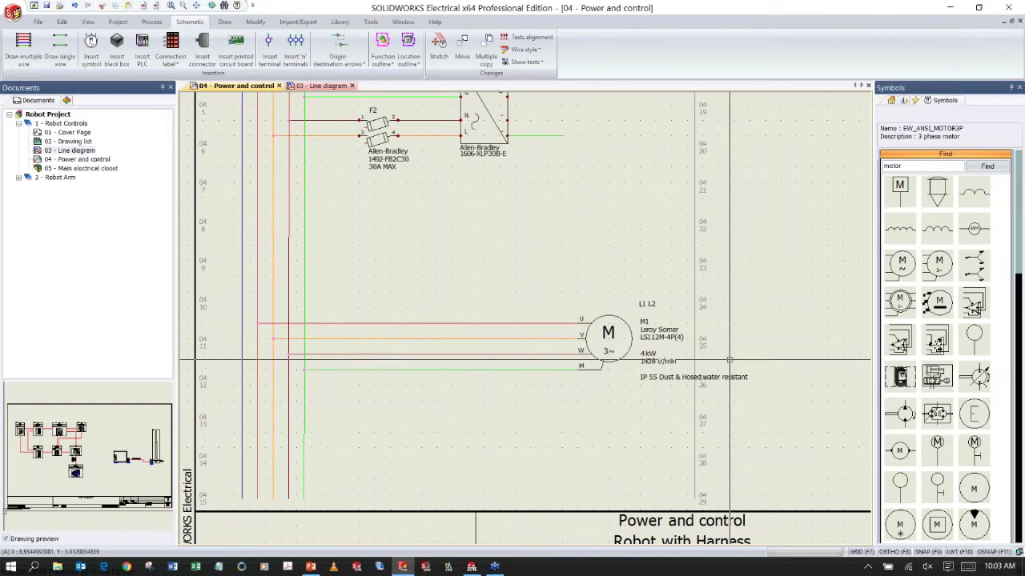
Hide motor M1's Degree of protection IP label and nudge the motor along its wires.
{"action": "scroll", "coordinate": [729, 360], "scroll_direction": "up", "scroll_amount": 1}
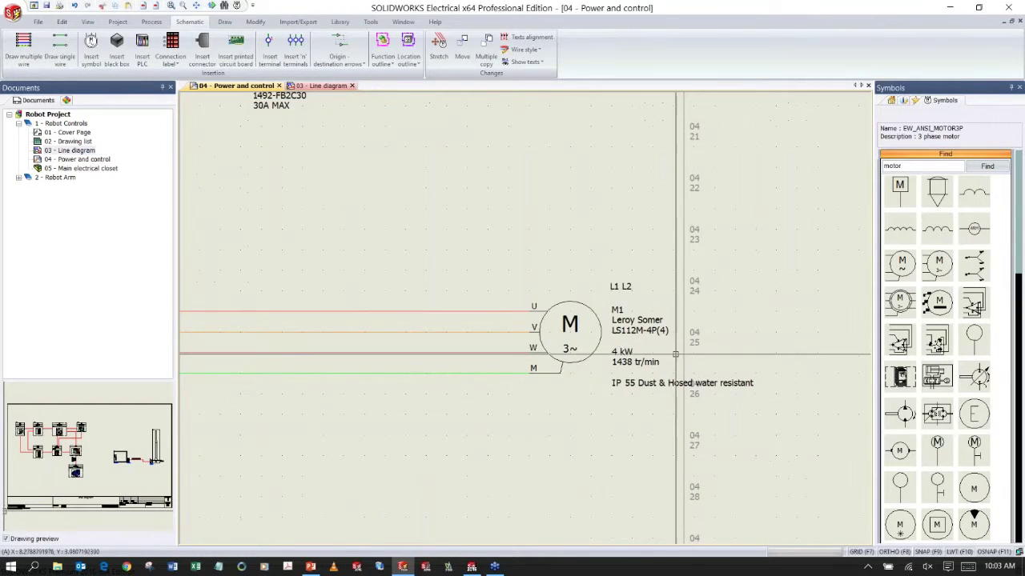
{"action": "right_click", "coordinate": [635, 320]}
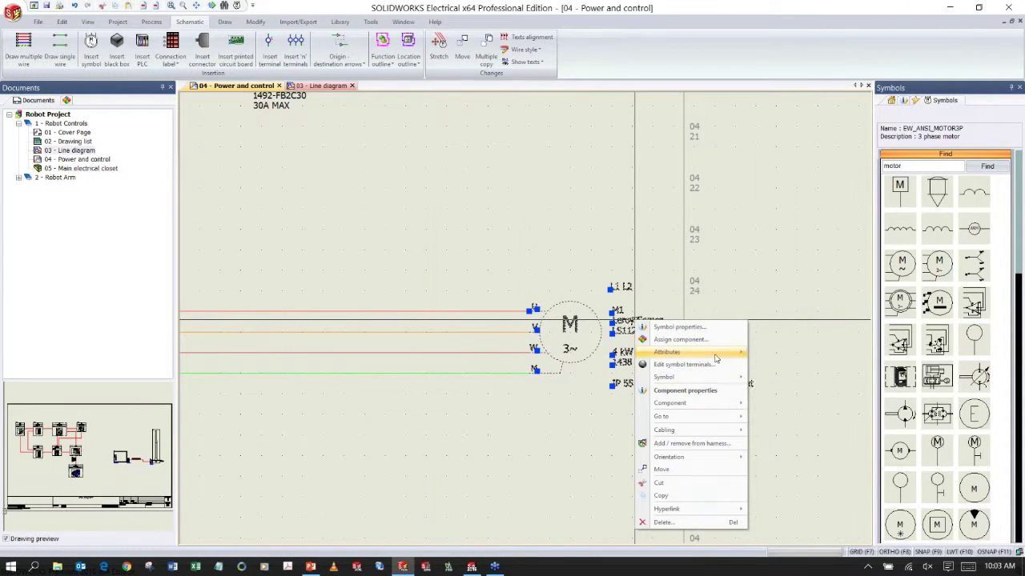
{"action": "mouse_move", "coordinate": [713, 352]}
{"action": "left_click", "coordinate": [806, 493]}
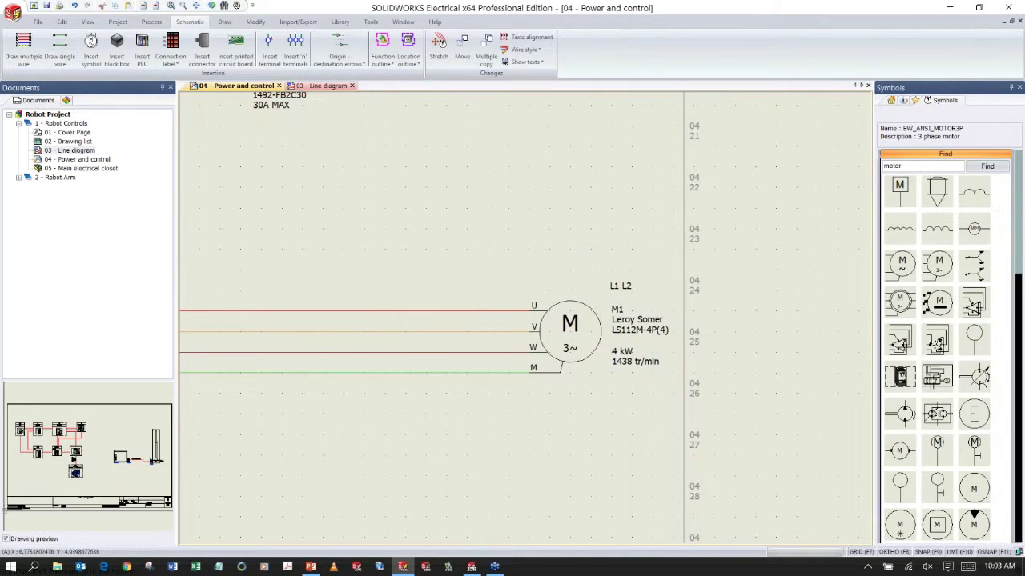
{"action": "middle_click_drag", "start_coordinate": [568, 275], "coordinate": [619, 278]}
{"action": "left_click_drag", "start_coordinate": [628, 309], "coordinate": [598, 308]}
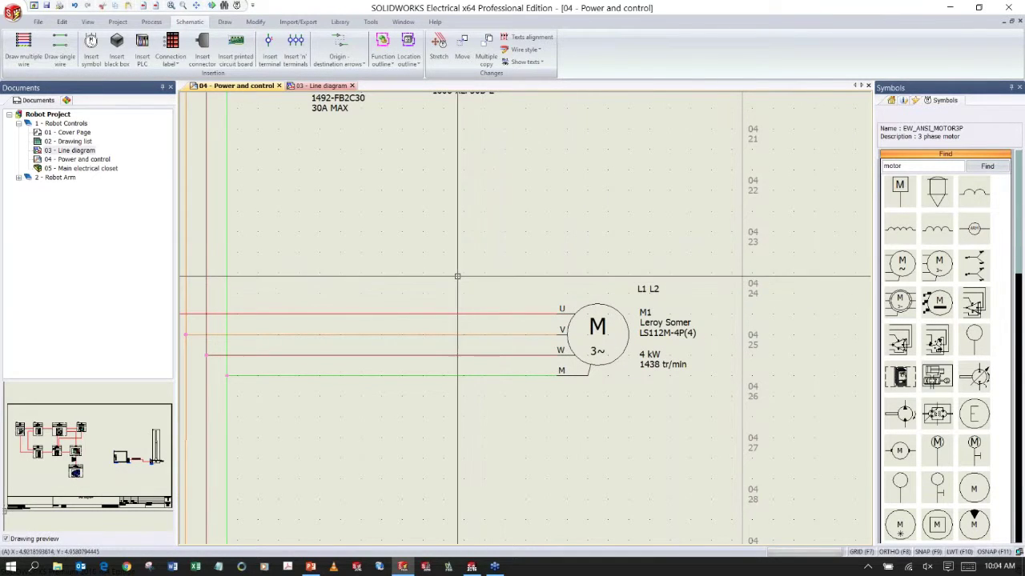
{"action": "middle_click_drag", "start_coordinate": [453, 270], "coordinate": [500, 263]}
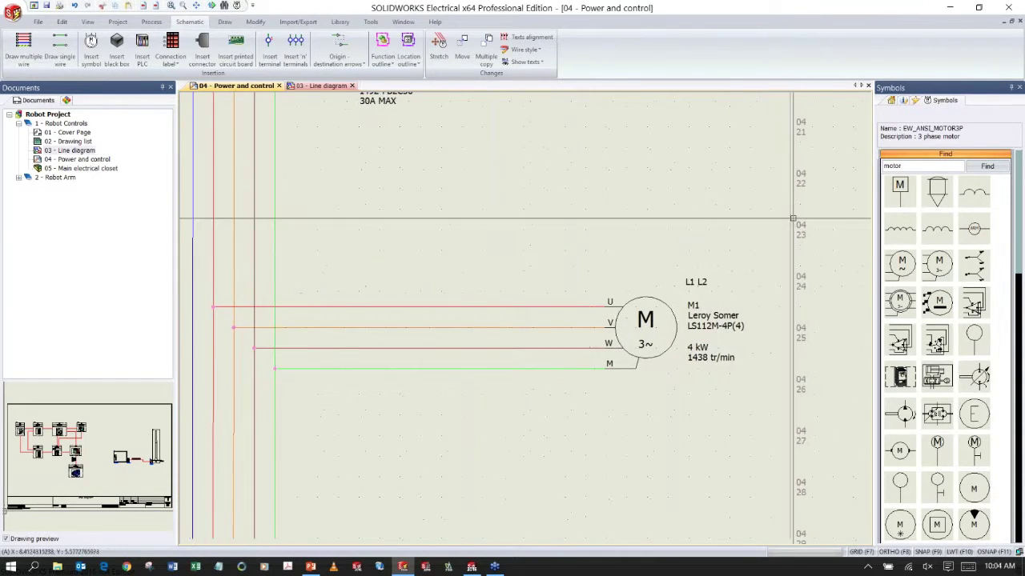
{"action": "left_click", "coordinate": [927, 154]}
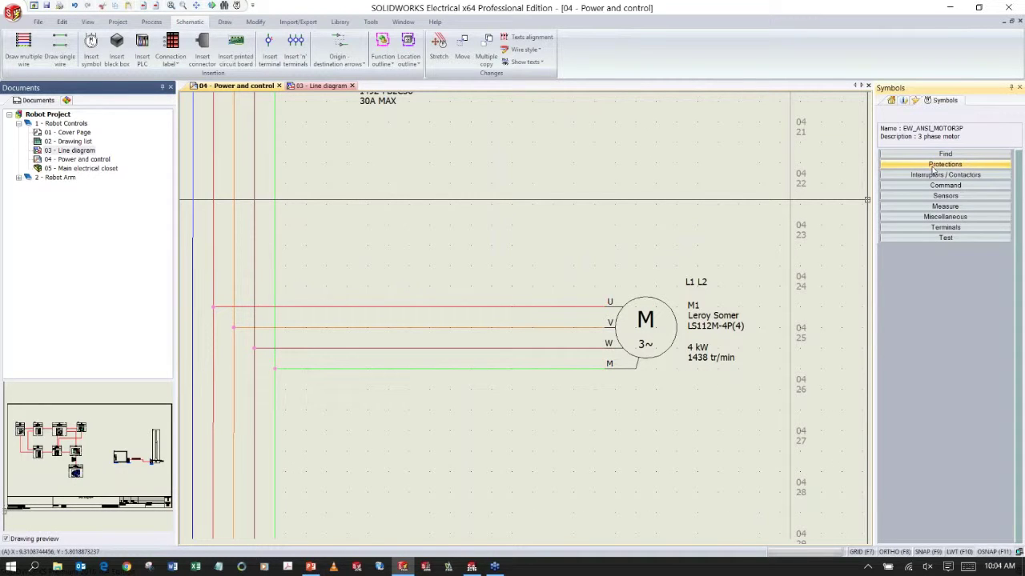
Place a three-pole thermal relay on the phase wires, associated with =F1-RT1 - RELAY.
{"action": "left_click", "coordinate": [933, 165]}
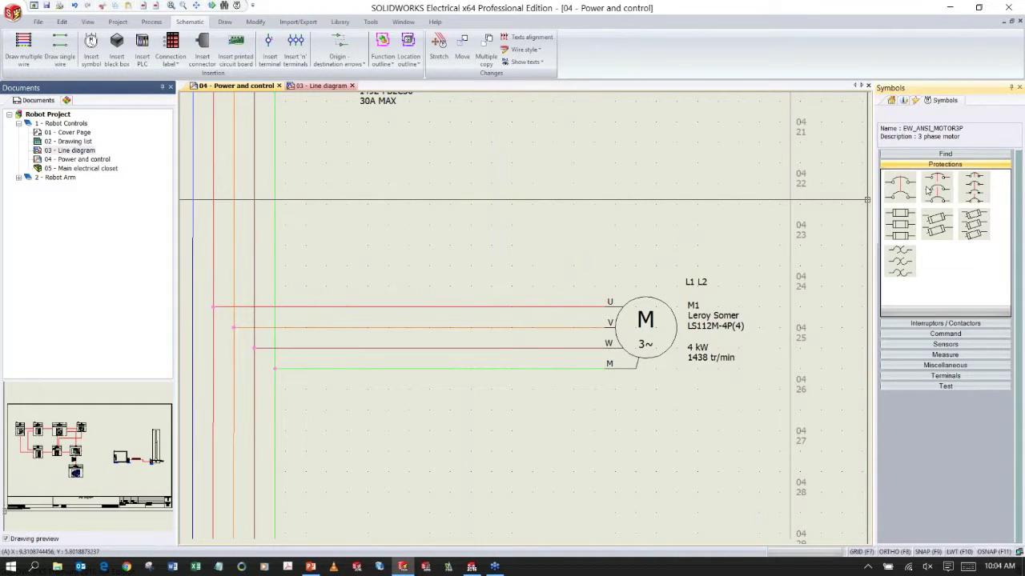
{"action": "left_click", "coordinate": [901, 261]}
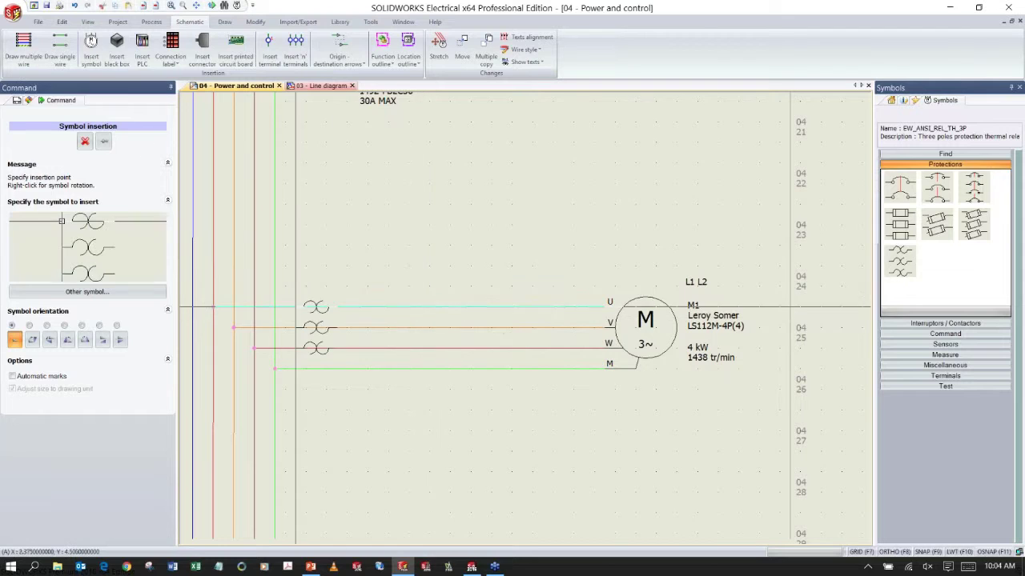
{"action": "left_click", "coordinate": [294, 306]}
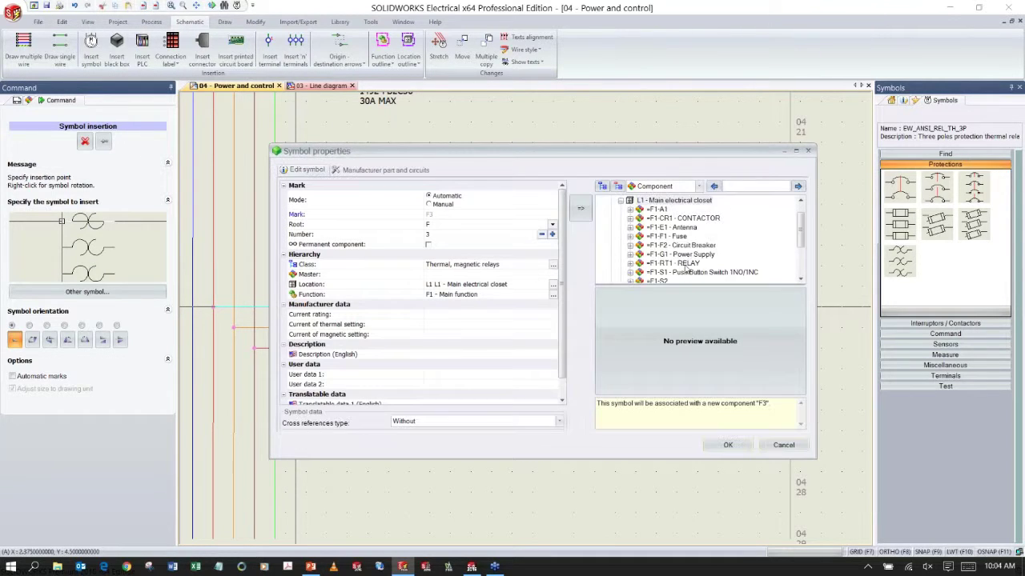
{"action": "left_click", "coordinate": [672, 262]}
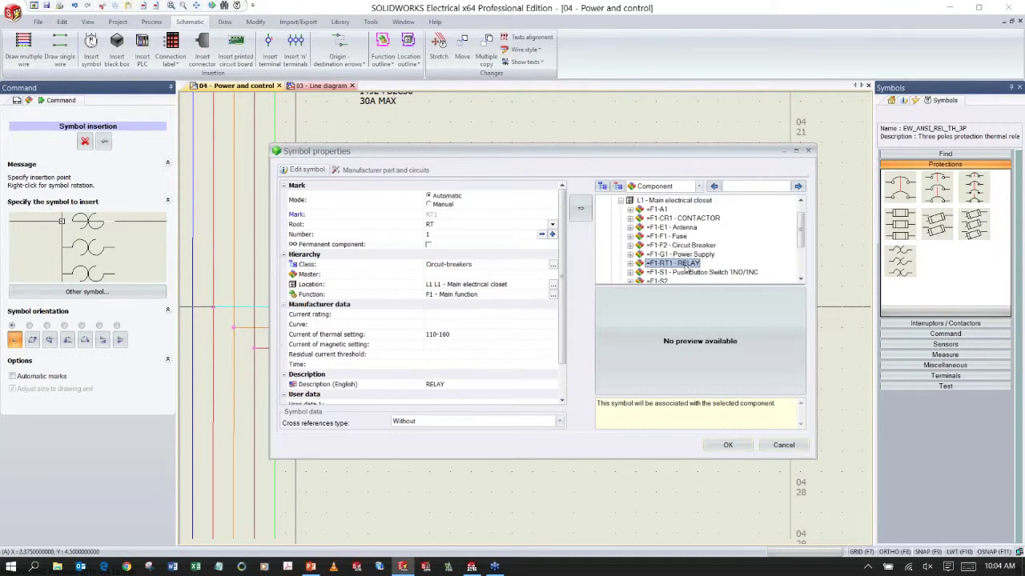
{"action": "left_click", "coordinate": [727, 445]}
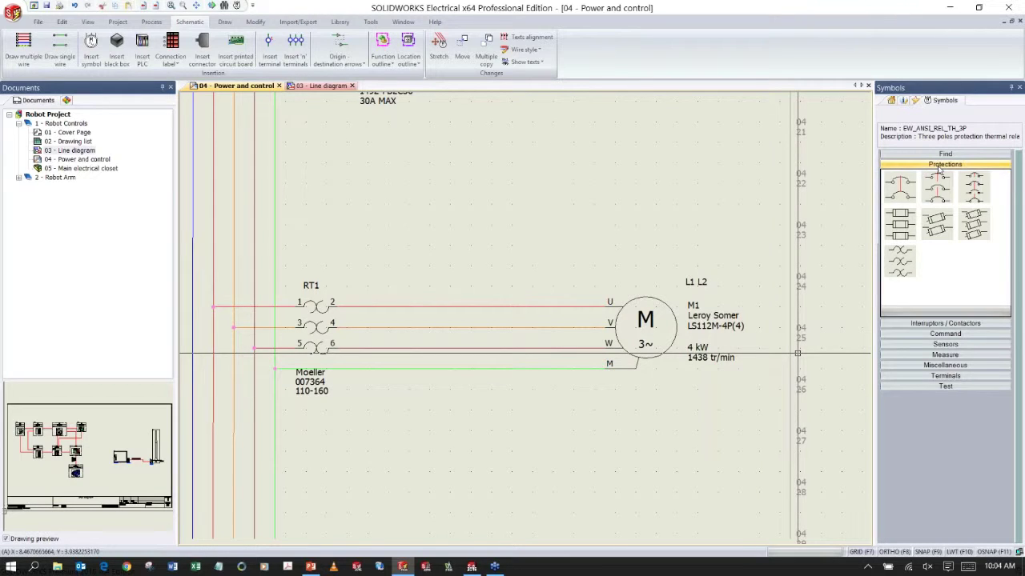
Place the 3-pole NO contactor on the motor wires, linked to CR1 (Schneider LC1D1210B7, 12A).
{"action": "left_click", "coordinate": [941, 166]}
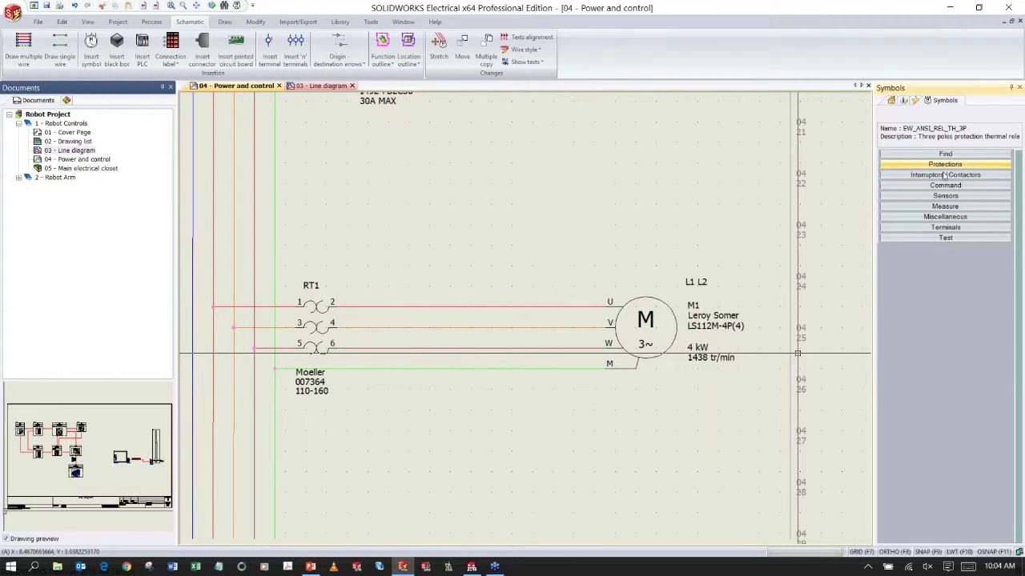
{"action": "left_click", "coordinate": [945, 176]}
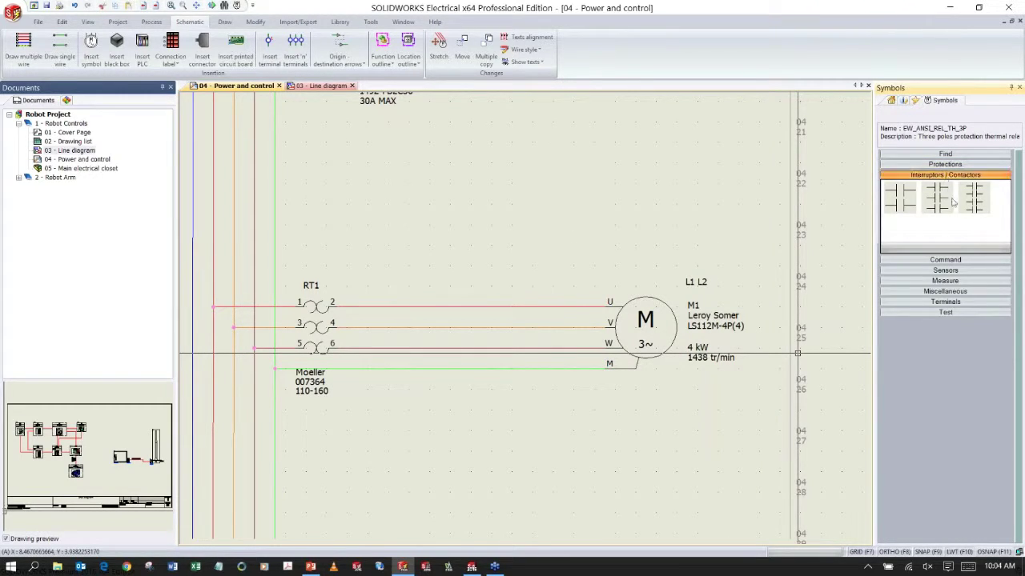
{"action": "left_click", "coordinate": [937, 196]}
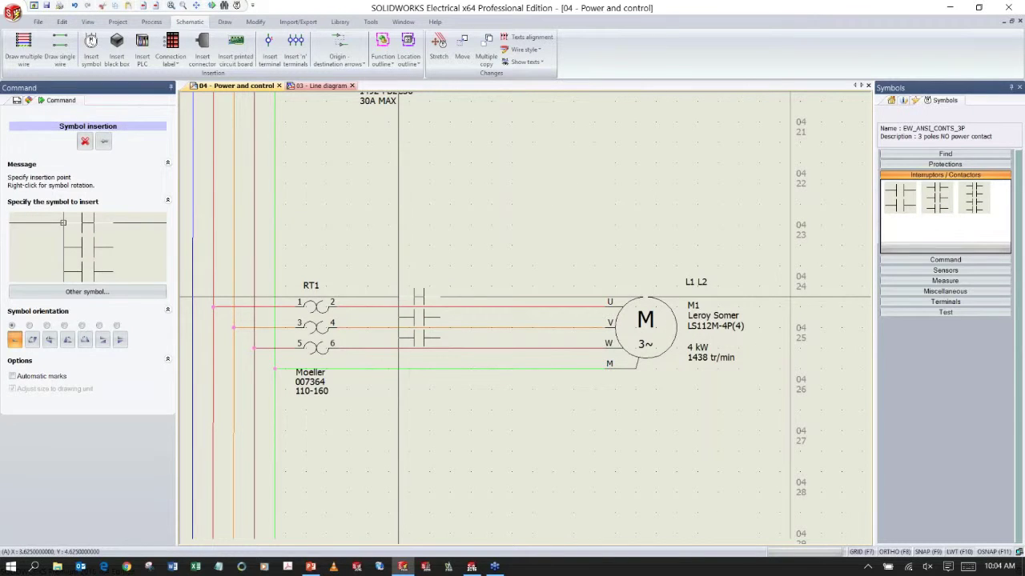
{"action": "left_click", "coordinate": [419, 307]}
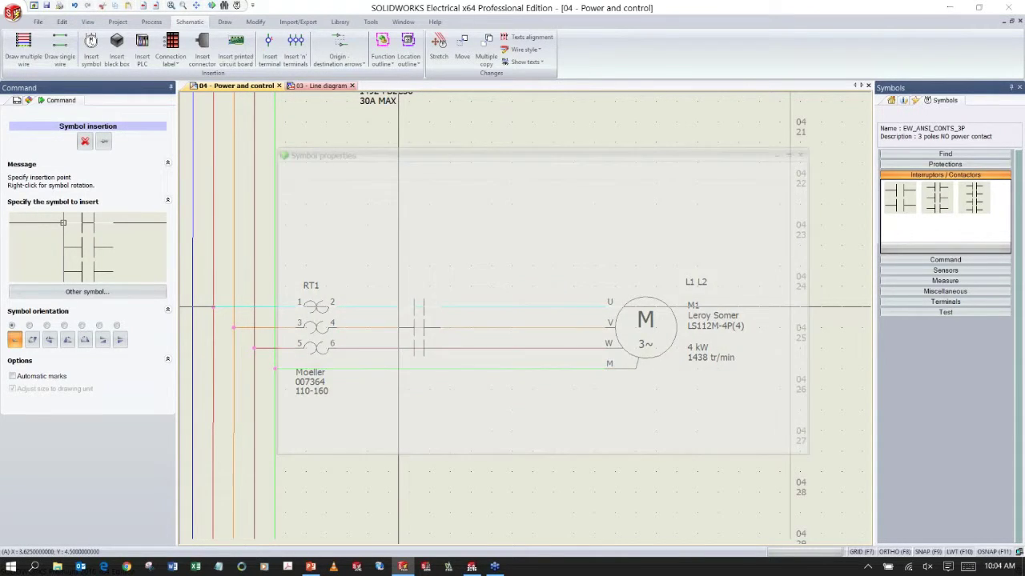
{"action": "left_click", "coordinate": [695, 219]}
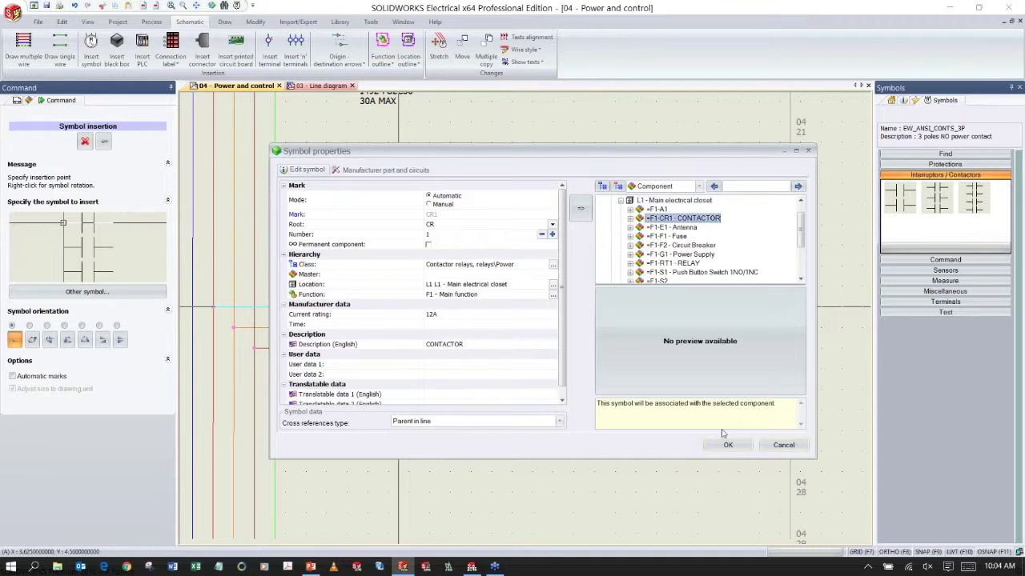
{"action": "left_click", "coordinate": [727, 446]}
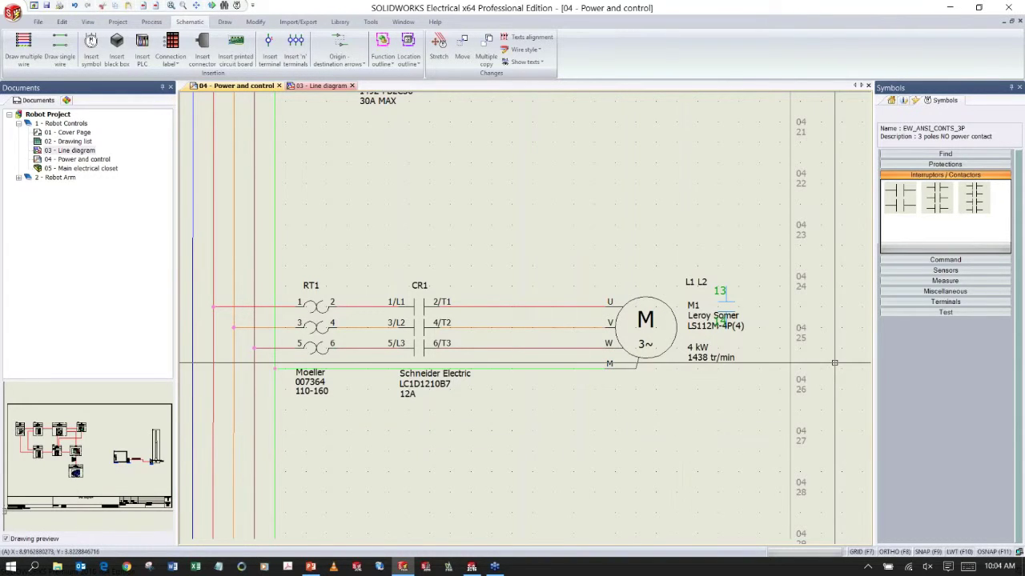
{"action": "left_click", "coordinate": [300, 45]}
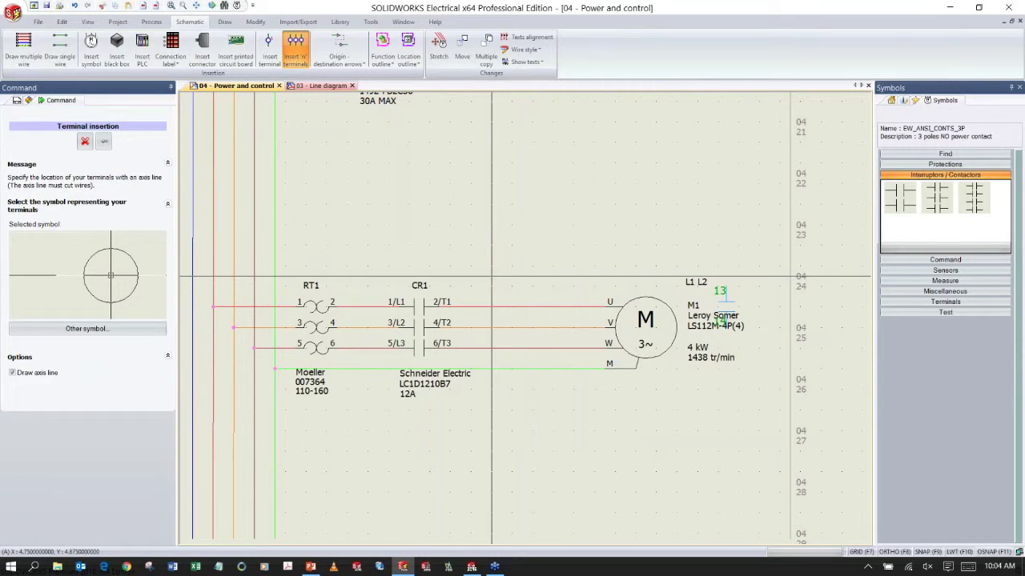
Insert TB1 terminals 1–4 across the motor wires between CR1 and motor M1.
{"action": "left_click", "coordinate": [522, 295]}
{"action": "left_click", "coordinate": [522, 380]}
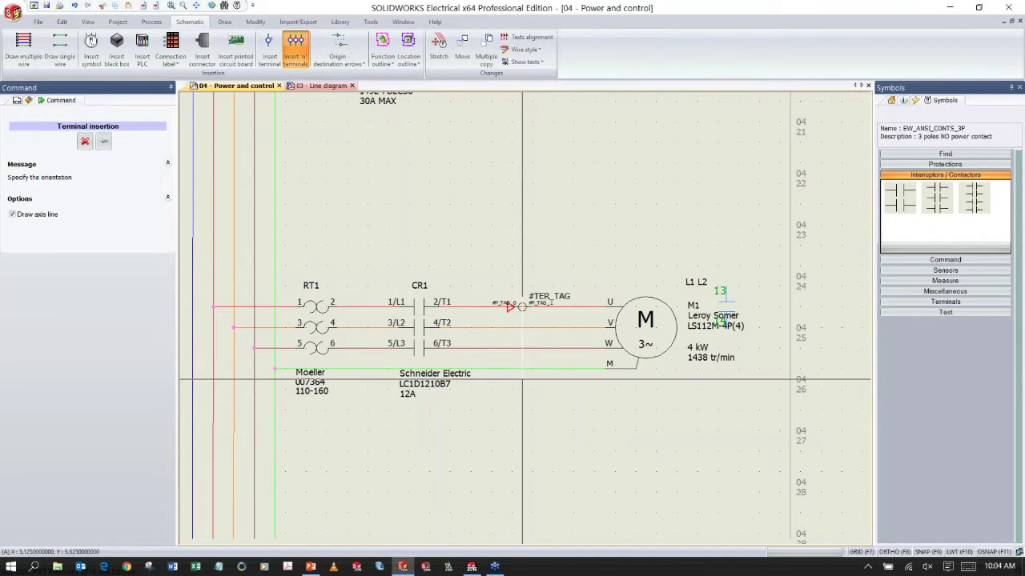
{"action": "left_click", "coordinate": [502, 410]}
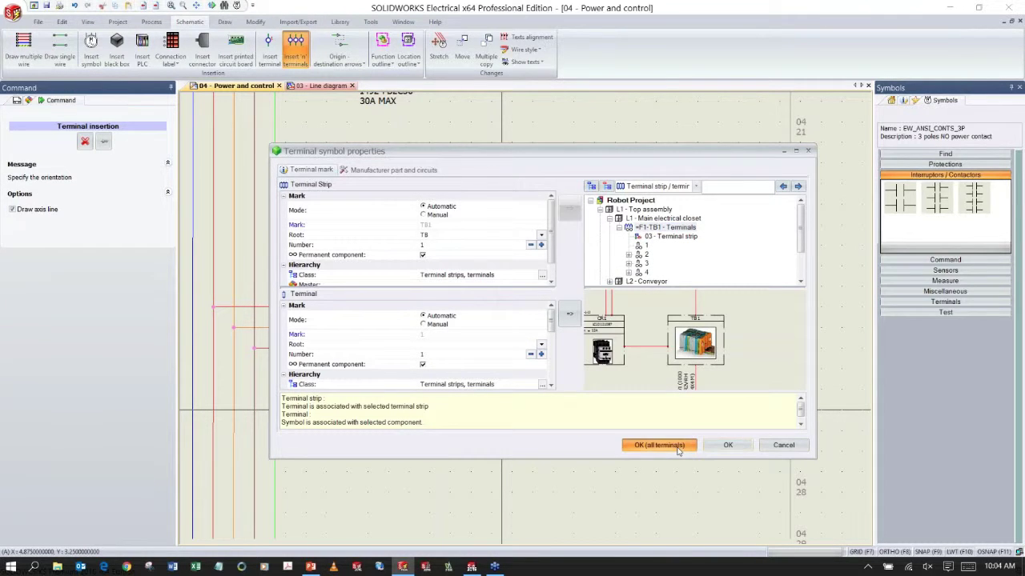
{"action": "left_click", "coordinate": [659, 445]}
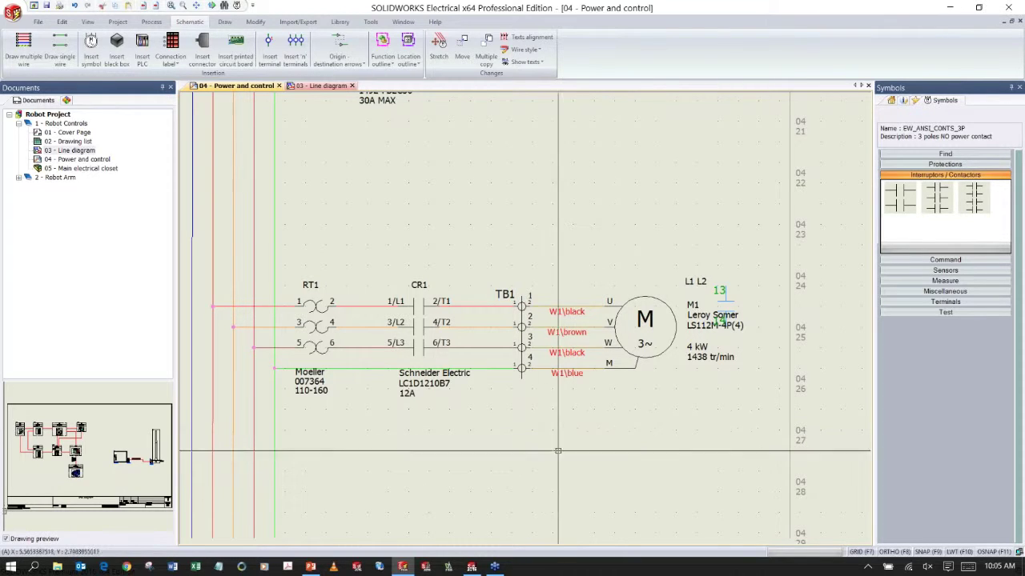
Return to the slide show and reveal the Benefits points on Organizing the Design.
{"action": "mouse_move", "coordinate": [313, 568]}
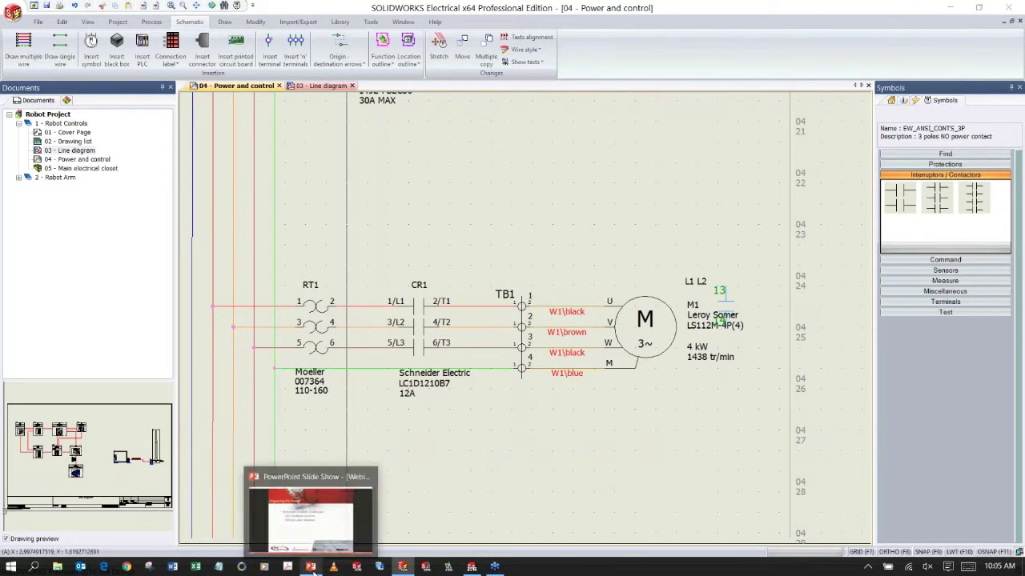
{"action": "left_click", "coordinate": [312, 569]}
{"action": "left_click", "coordinate": [437, 383]}
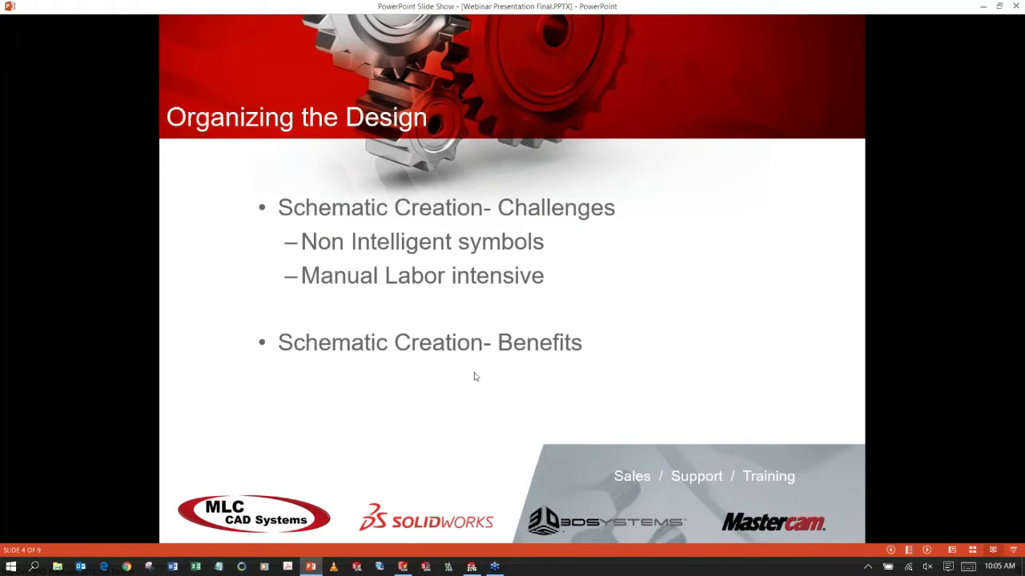
{"action": "left_click", "coordinate": [593, 399]}
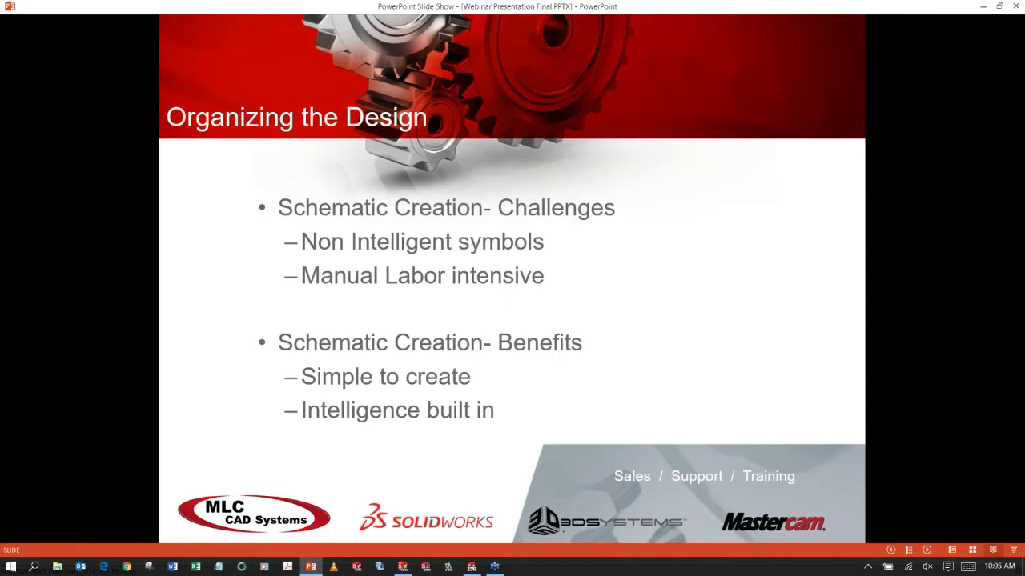
Show the Time Savings slide's design reuse challenges, then return to SOLIDWORKS Electrical.
{"action": "left_click", "coordinate": [609, 350]}
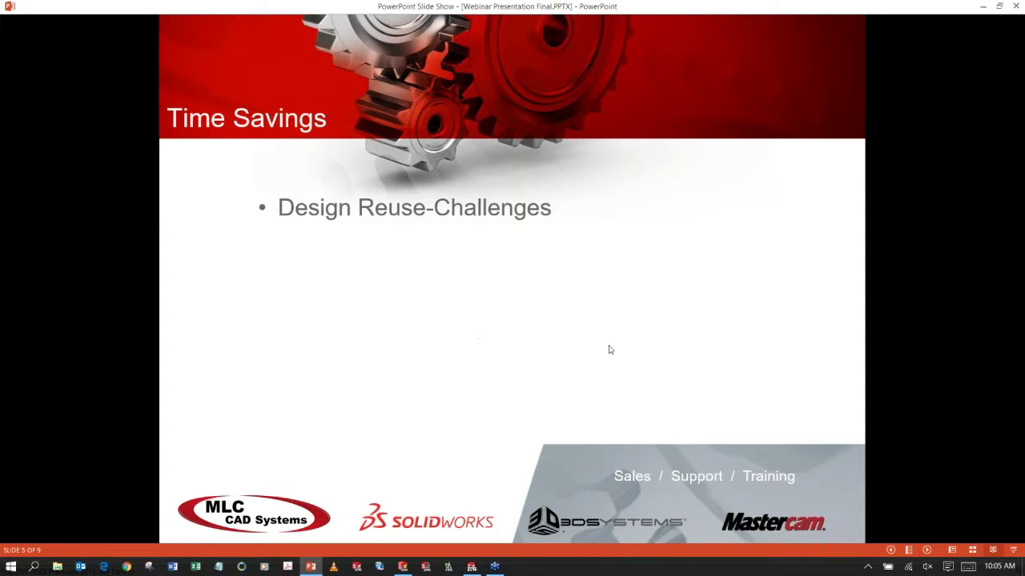
{"action": "left_click", "coordinate": [608, 350]}
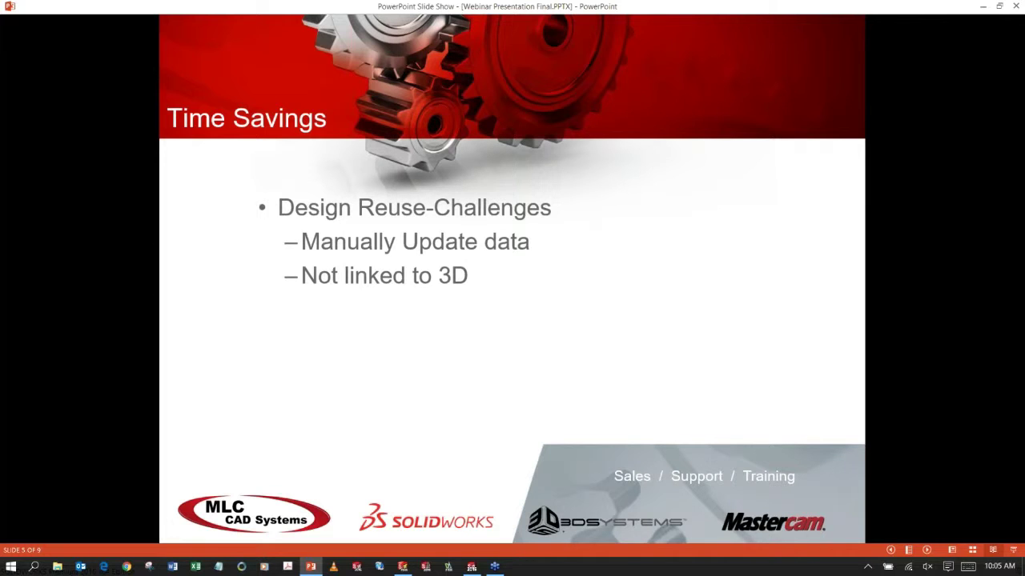
{"action": "left_click", "coordinate": [403, 567]}
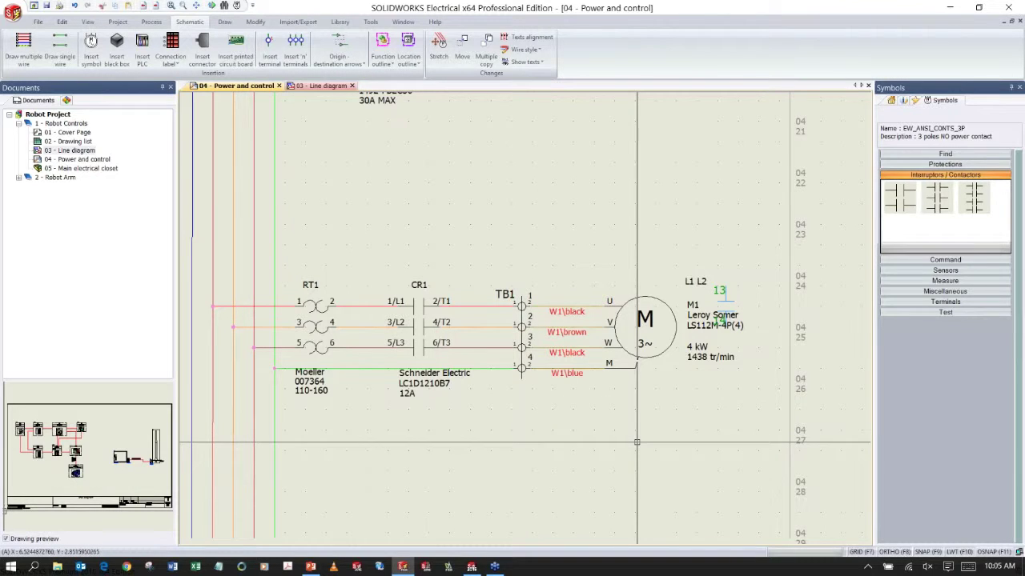
Add a new, empty macro group named Motor in the Macros palette.
{"action": "left_click", "coordinate": [916, 101]}
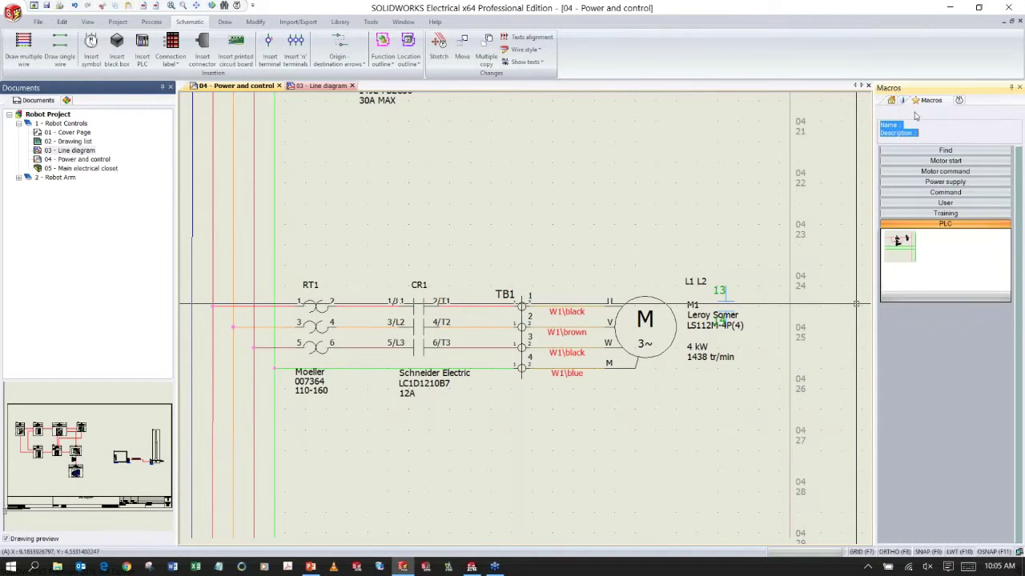
{"action": "right_click", "coordinate": [932, 349]}
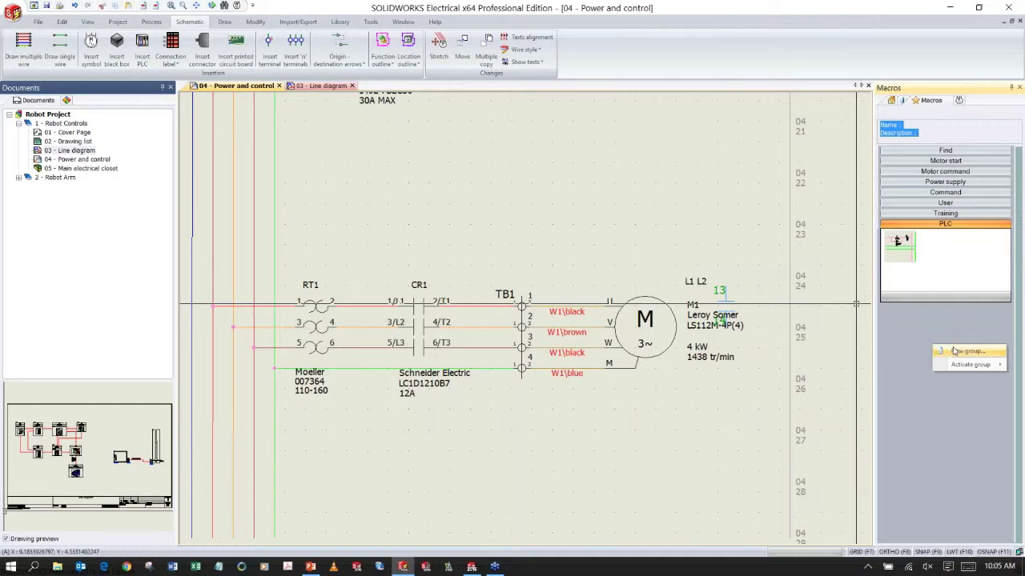
{"action": "left_click", "coordinate": [946, 352]}
{"action": "type", "text": "Motor"}
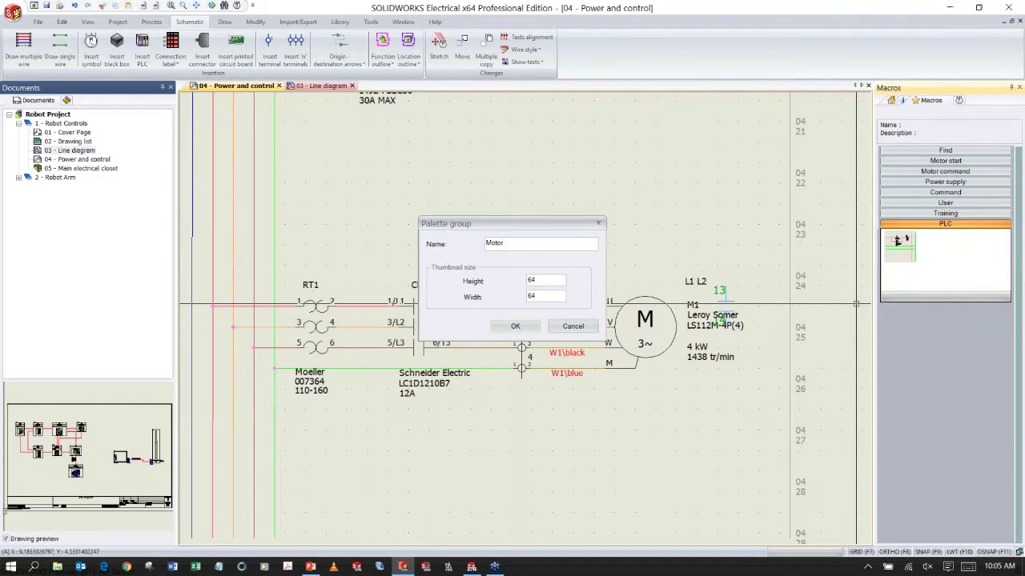
{"action": "key", "text": "Return"}
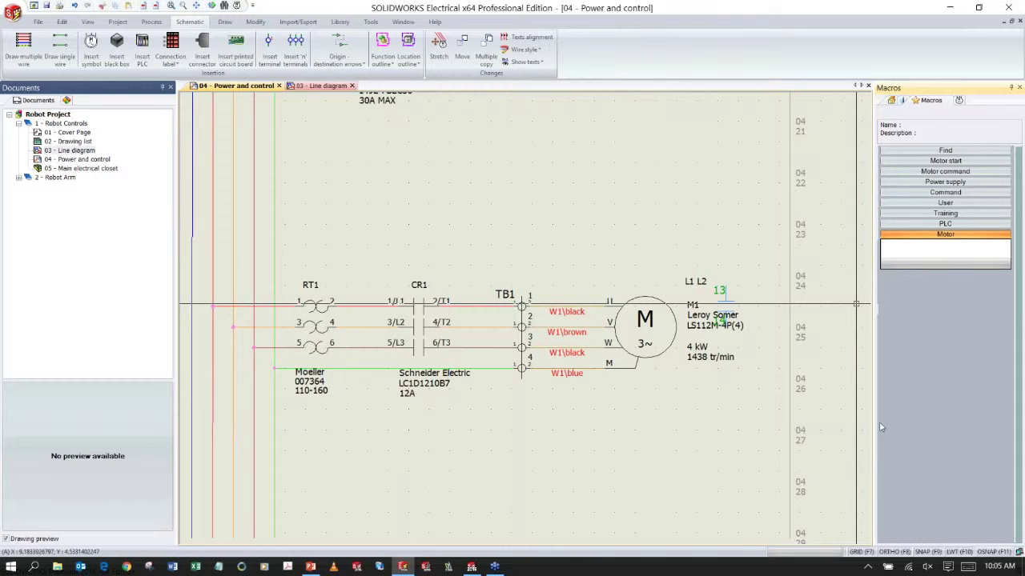
{"action": "left_click", "coordinate": [779, 453]}
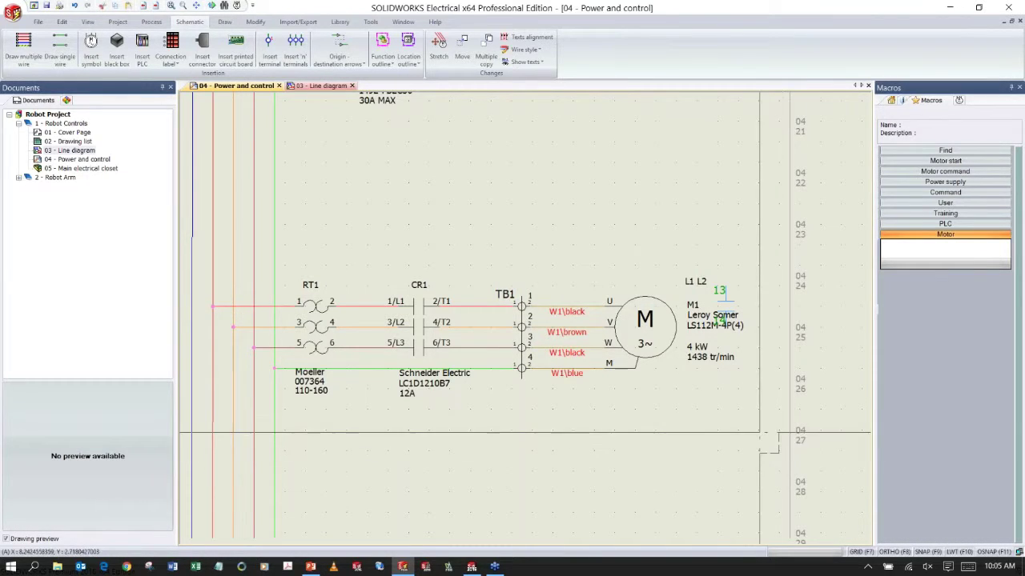
Save the window-selected RT1–CR1–TB1–M1 circuit as a macro in the Motor group.
{"action": "left_click", "coordinate": [291, 312]}
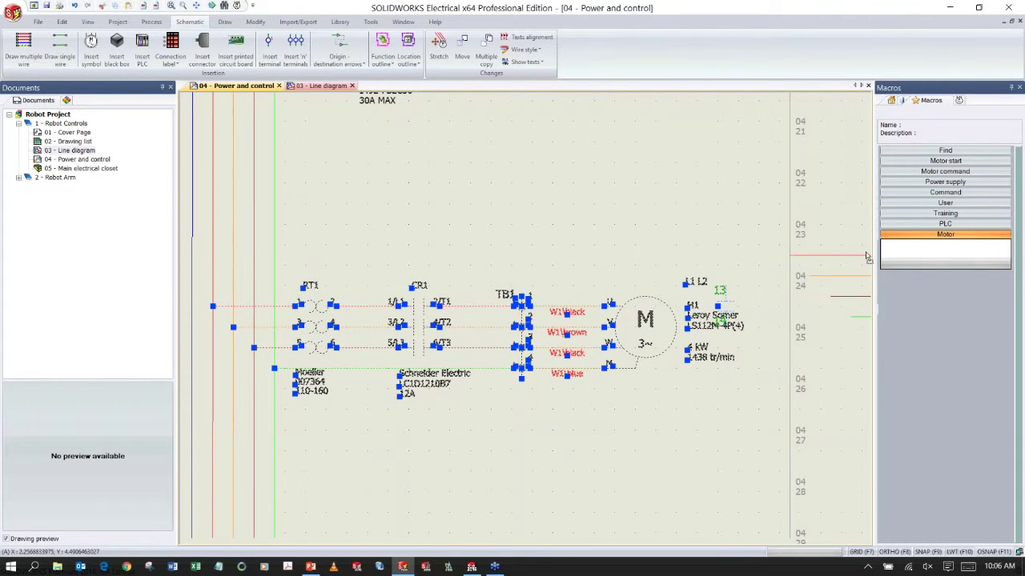
{"action": "middle_click_drag", "start_coordinate": [809, 296], "coordinate": [795, 297]}
{"action": "left_click_drag", "start_coordinate": [794, 296], "coordinate": [944, 252]}
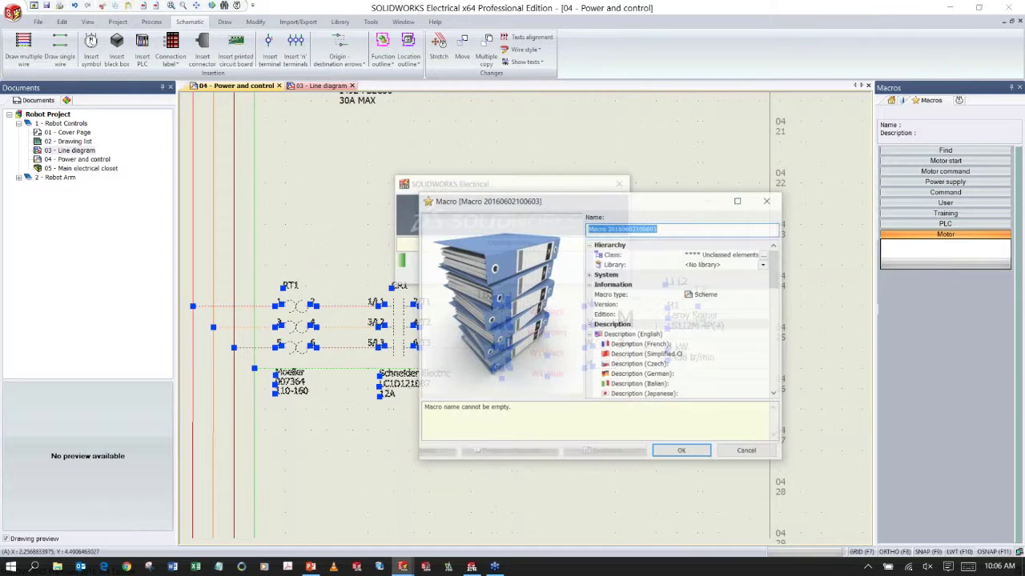
{"action": "left_click", "coordinate": [682, 452]}
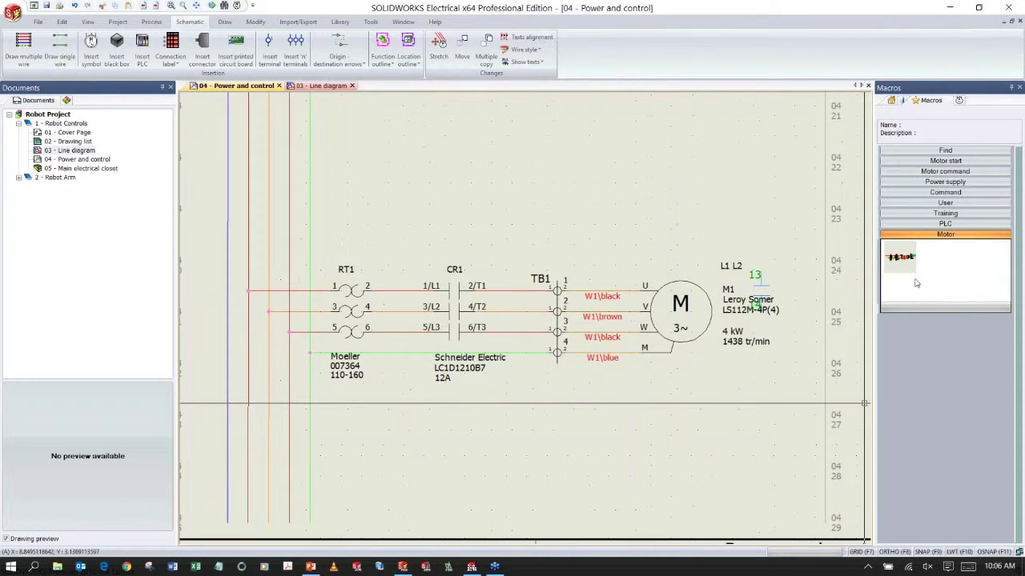
Place the Motor macro below the existing circuit with new component marks, then review the sheet.
{"action": "left_click_drag", "start_coordinate": [903, 260], "coordinate": [282, 416]}
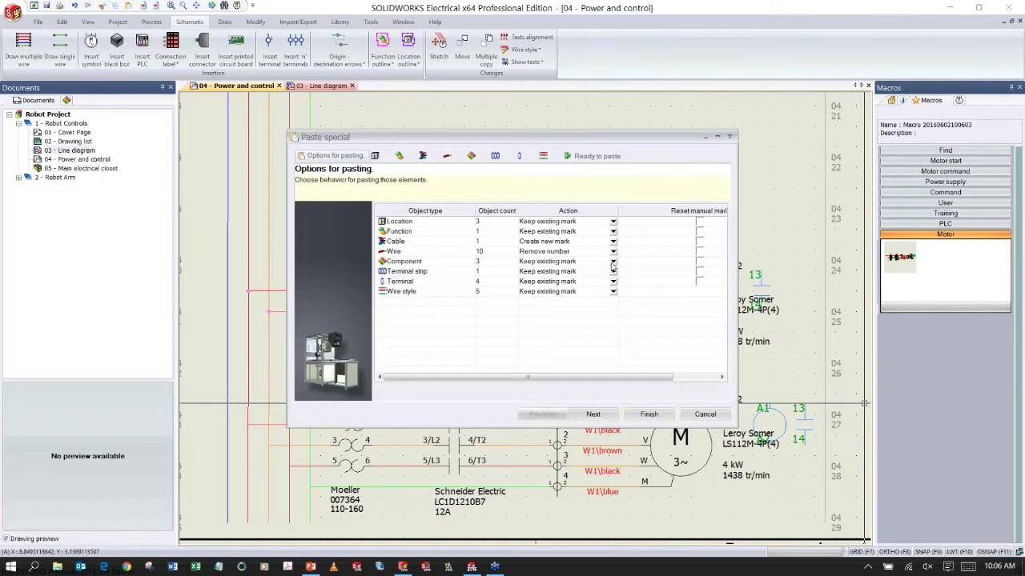
{"action": "left_click", "coordinate": [613, 261]}
{"action": "left_click", "coordinate": [561, 282]}
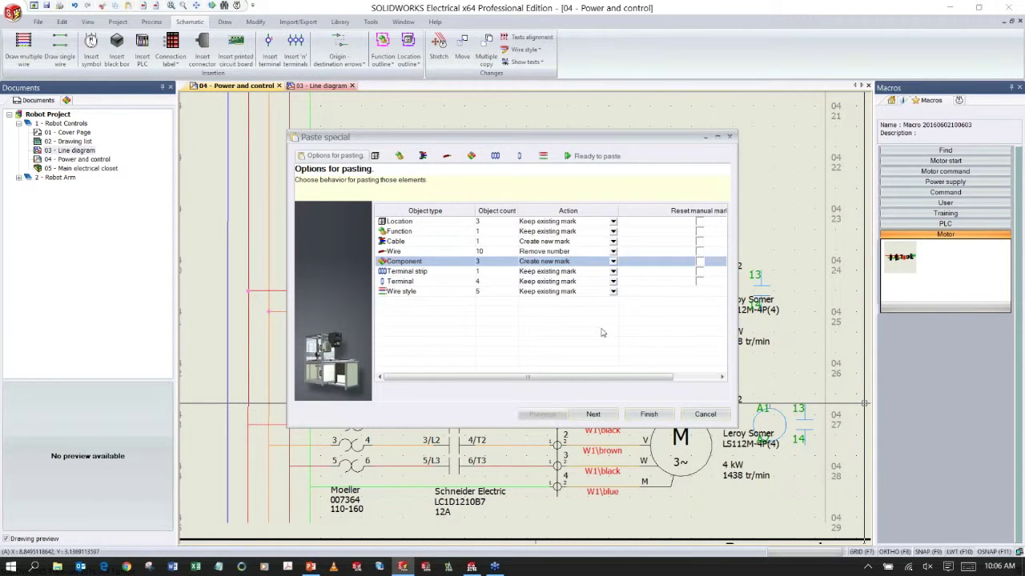
{"action": "left_click", "coordinate": [647, 414]}
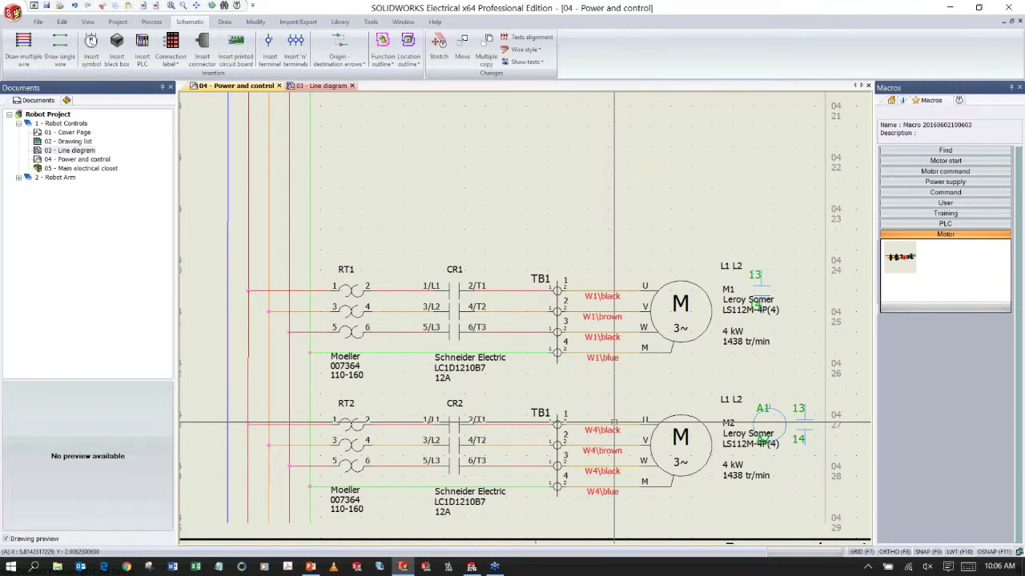
{"action": "middle_click_drag", "start_coordinate": [614, 422], "coordinate": [627, 395]}
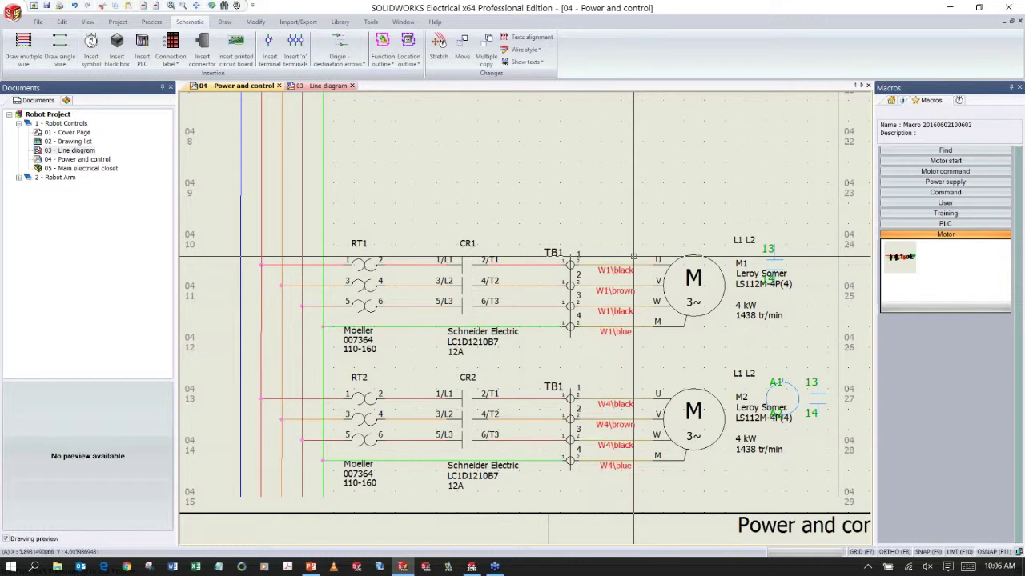
{"action": "scroll", "coordinate": [633, 257], "scroll_direction": "up", "scroll_amount": 1}
{"action": "scroll", "coordinate": [659, 224], "scroll_direction": "down", "scroll_amount": 2}
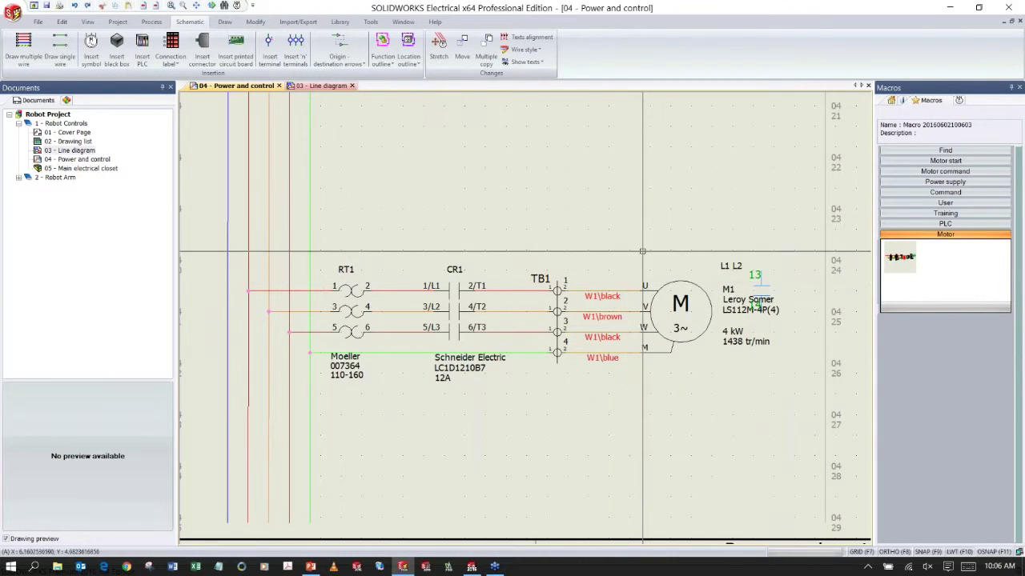
{"action": "scroll", "coordinate": [660, 224], "scroll_direction": "down", "scroll_amount": 2}
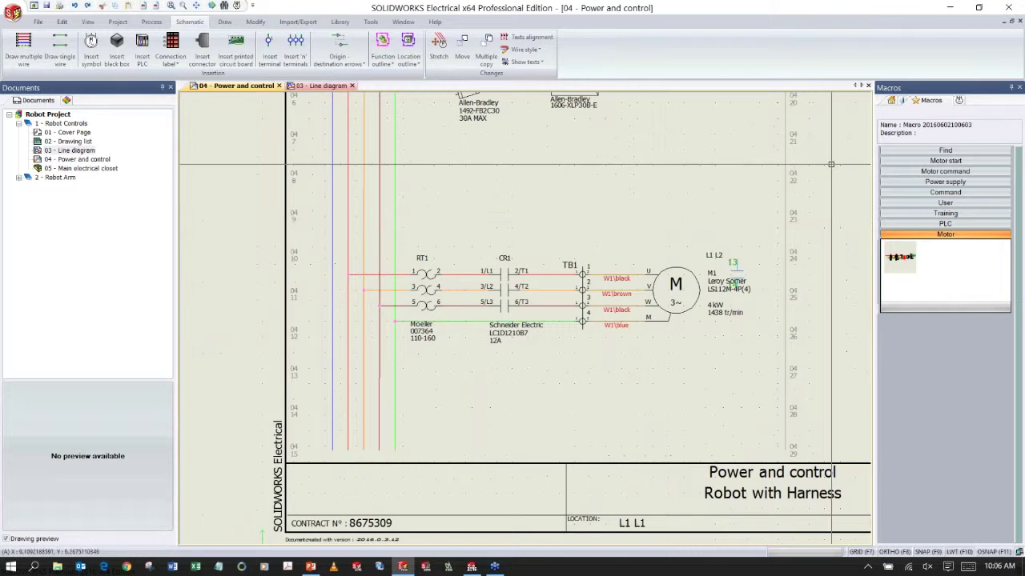
{"action": "middle_click_drag", "start_coordinate": [835, 177], "coordinate": [435, 371]}
Try placing the User macro, then cancel it and remove the leftover S2 pushbutton.
{"action": "scroll", "coordinate": [435, 372], "scroll_direction": "up", "scroll_amount": 2}
{"action": "scroll", "coordinate": [800, 229], "scroll_direction": "up", "scroll_amount": 1}
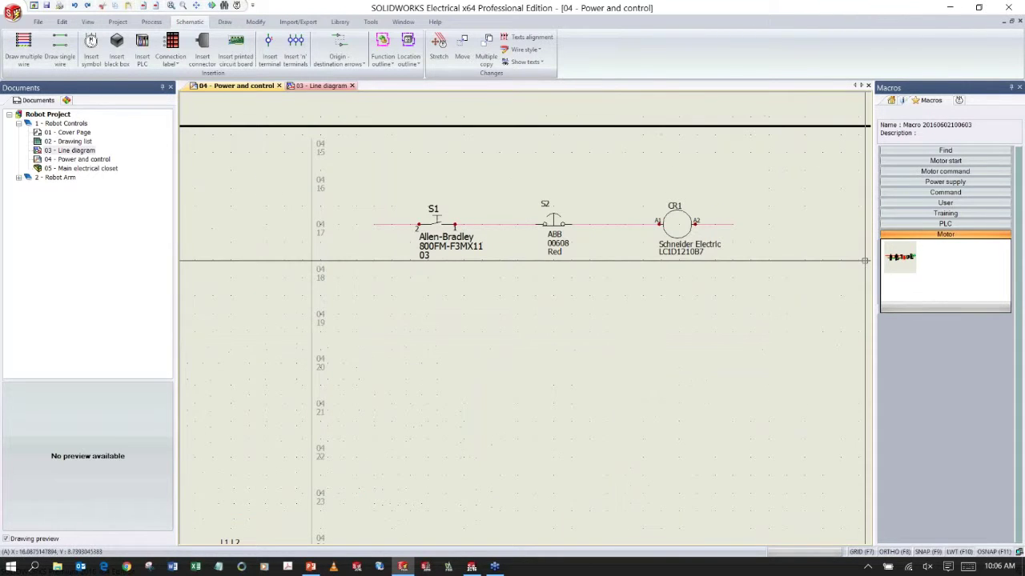
{"action": "left_click", "coordinate": [945, 203]}
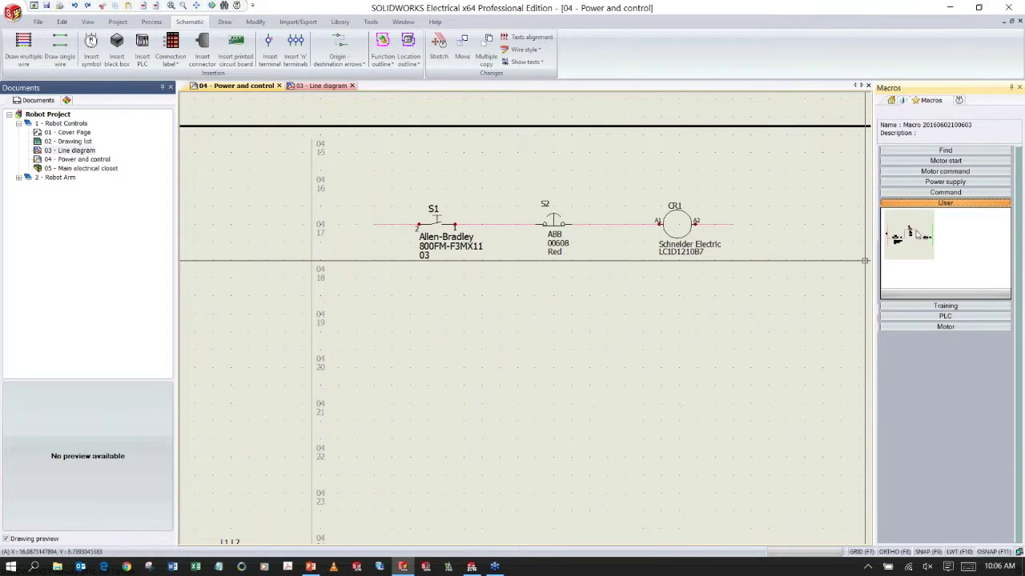
{"action": "left_click_drag", "start_coordinate": [911, 234], "coordinate": [615, 272]}
{"action": "key", "text": "Escape"}
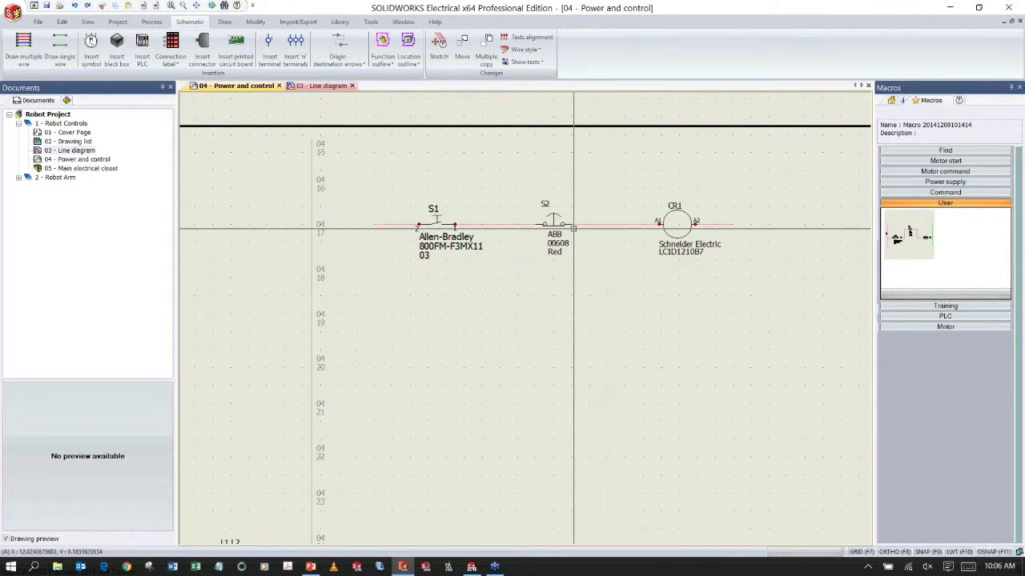
{"action": "key", "text": "Escape"}
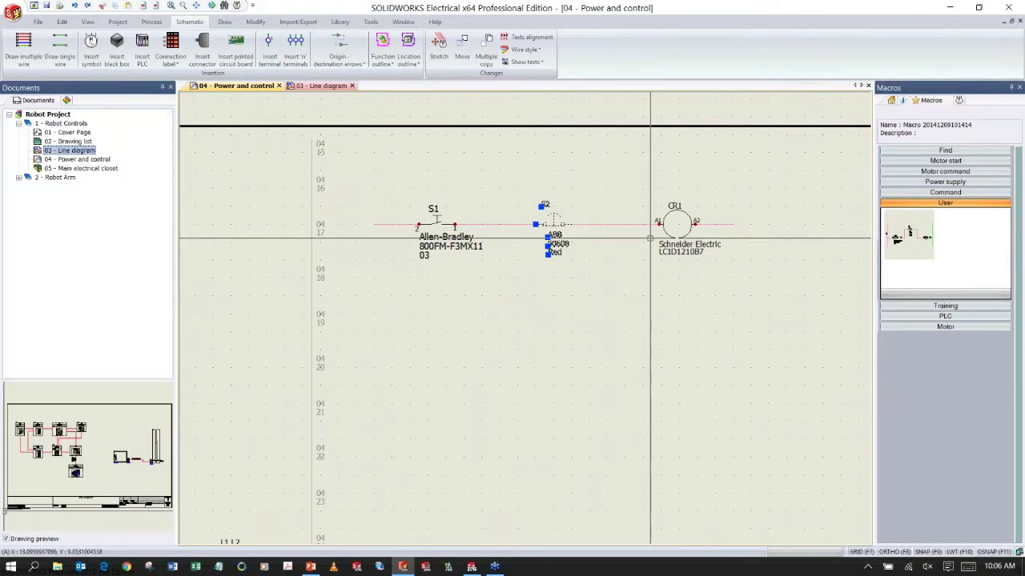
Paste the User macro at row 17, keeping marks, adding CR2 13–14 contact and H1 lamp.
{"action": "left_click_drag", "start_coordinate": [929, 236], "coordinate": [607, 268]}
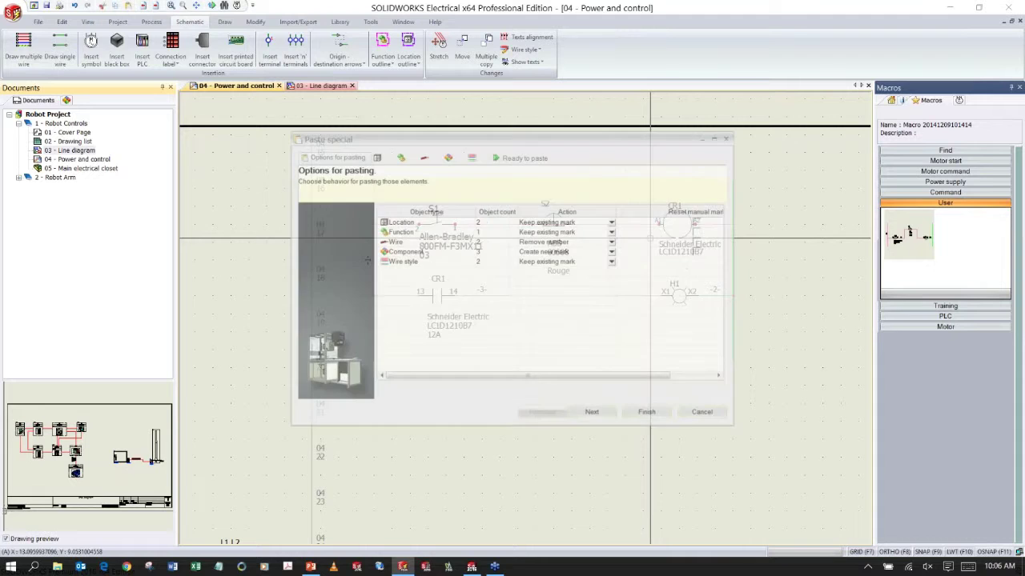
{"action": "left_click", "coordinate": [650, 415]}
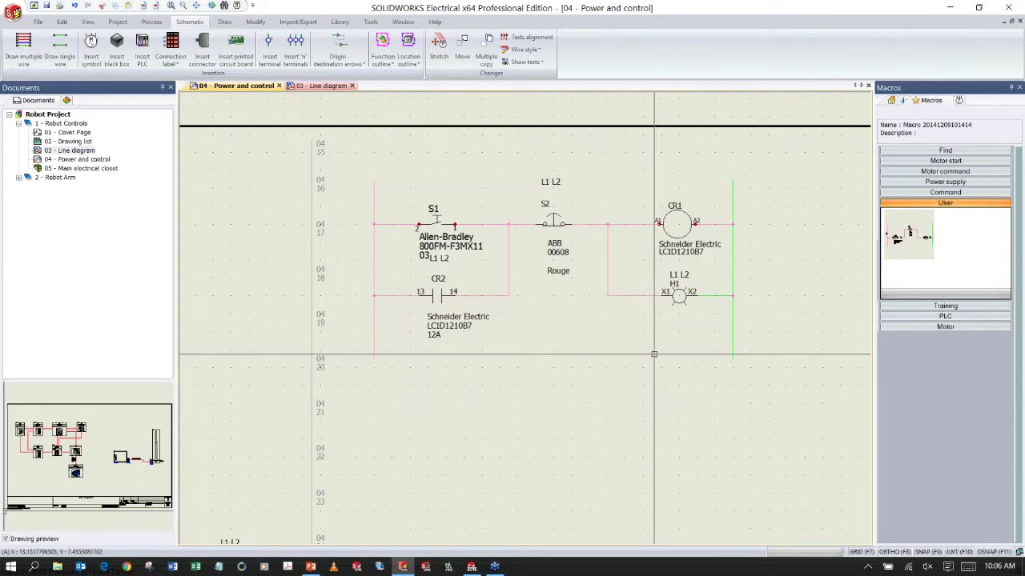
{"action": "left_click", "coordinate": [597, 243]}
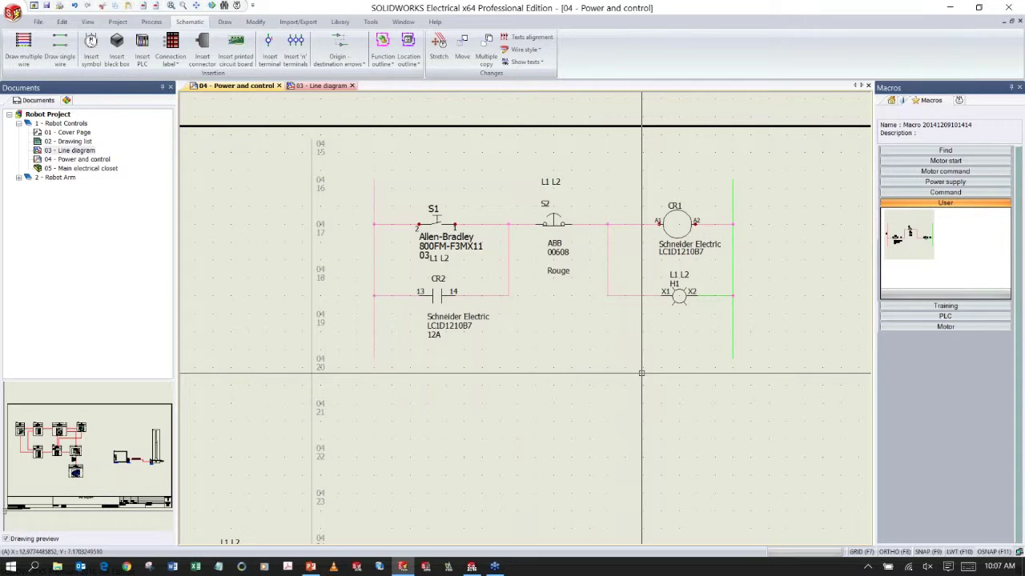
{"action": "scroll", "coordinate": [641, 373], "scroll_direction": "down", "scroll_amount": 2}
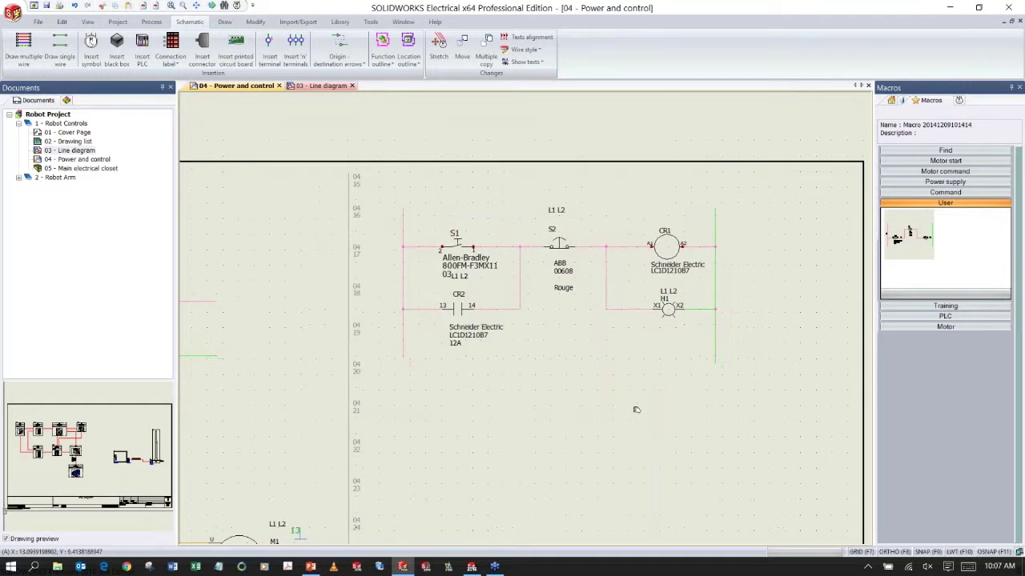
Insert the DL205 remote I/O module PLC1 below the control rung.
{"action": "middle_click_drag", "start_coordinate": [641, 370], "coordinate": [587, 230]}
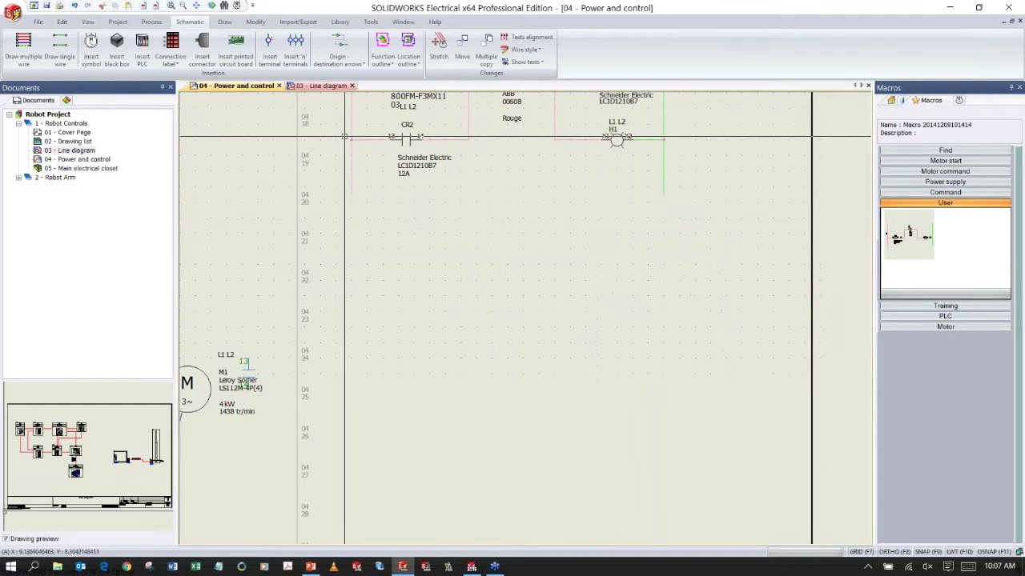
{"action": "left_click", "coordinate": [141, 48]}
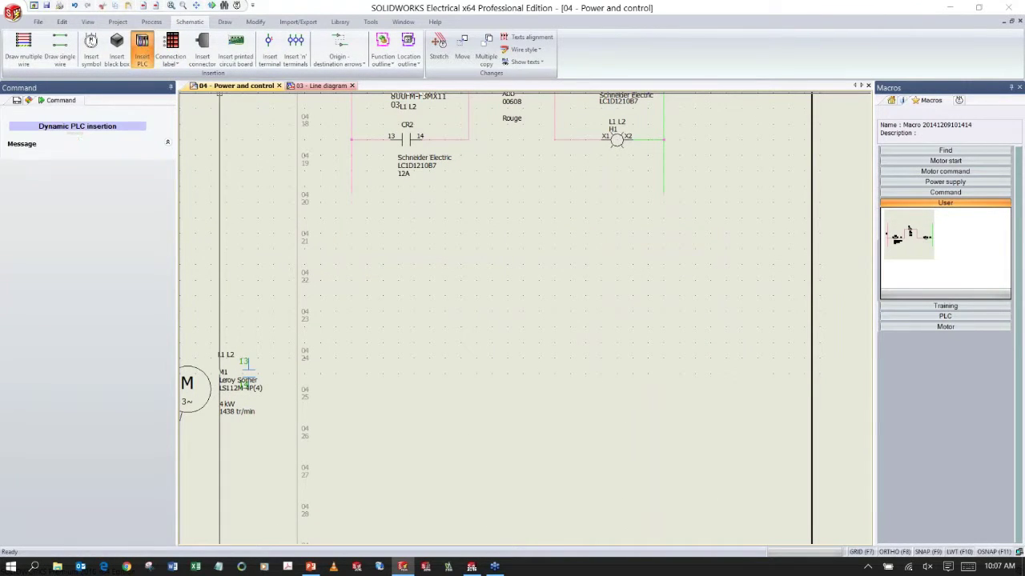
{"action": "left_click", "coordinate": [524, 303]}
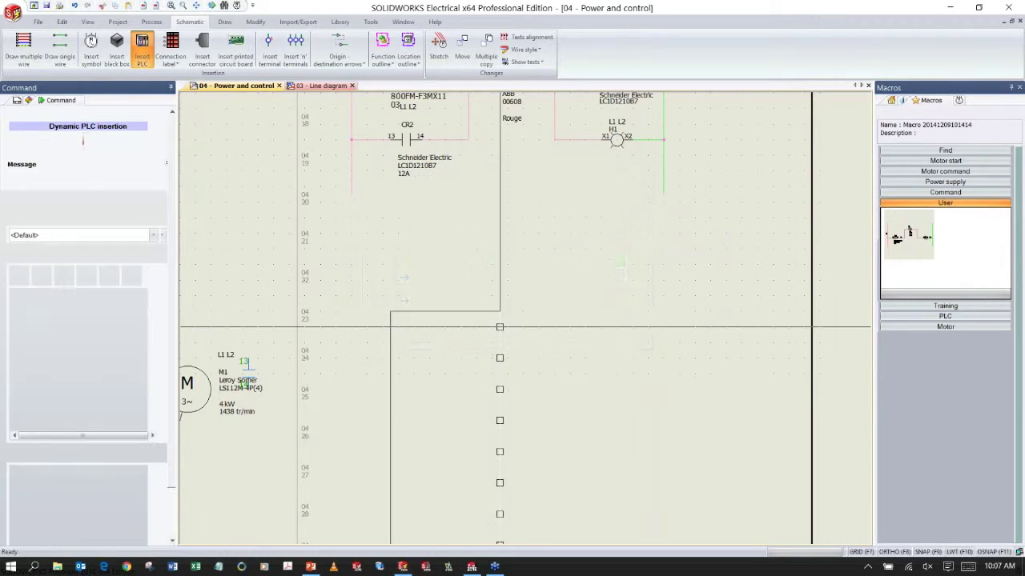
{"action": "left_click", "coordinate": [461, 264]}
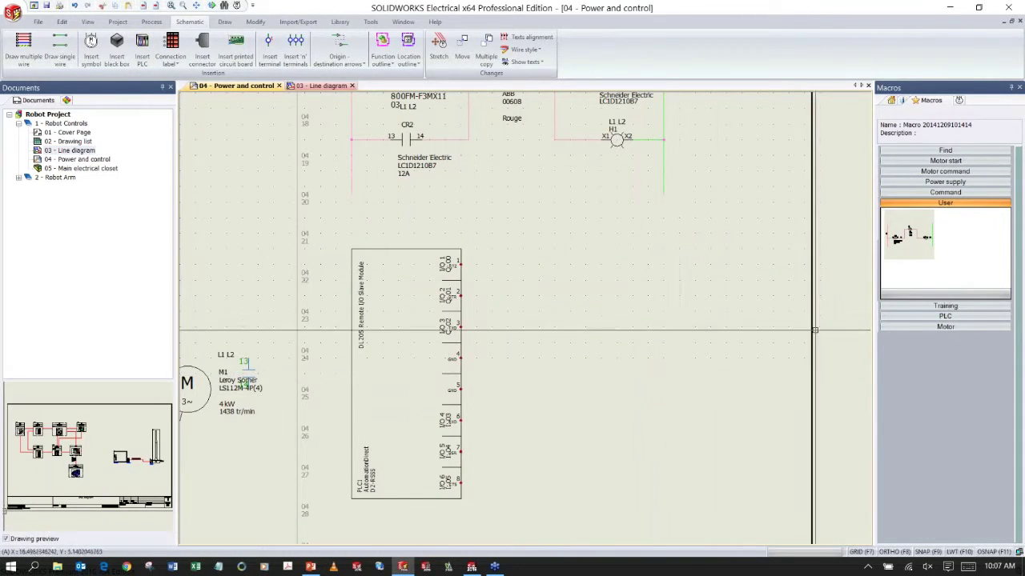
Paste the PLC macro wiring its contacts to PLC1's inputs, then return to the slide show.
{"action": "left_click", "coordinate": [947, 316]}
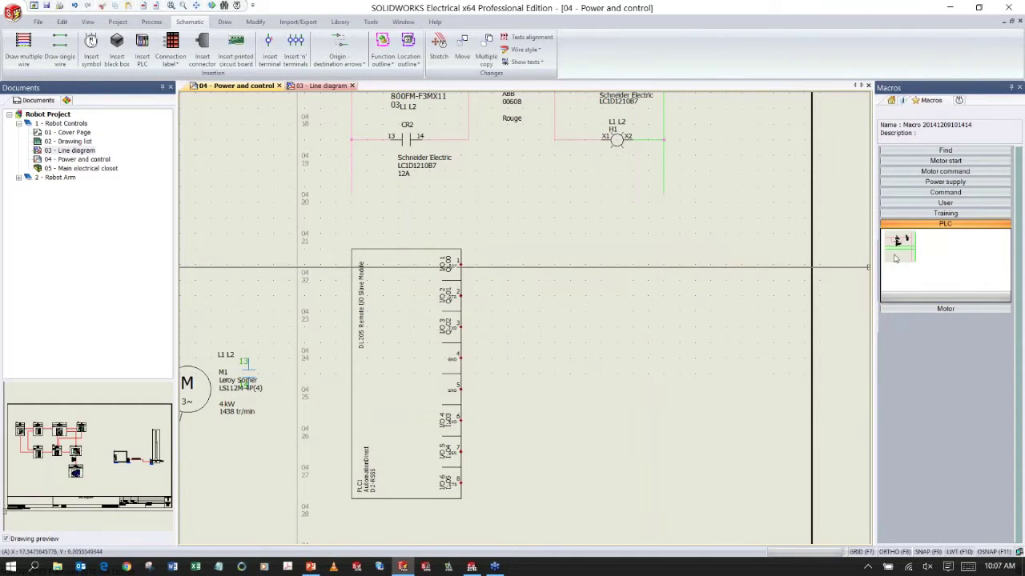
{"action": "mouse_move", "coordinate": [900, 255]}
{"action": "left_mouse_down"}
{"action": "mouse_move", "coordinate": [702, 301]}
{"action": "mouse_move", "coordinate": [730, 227]}
{"action": "left_mouse_up"}
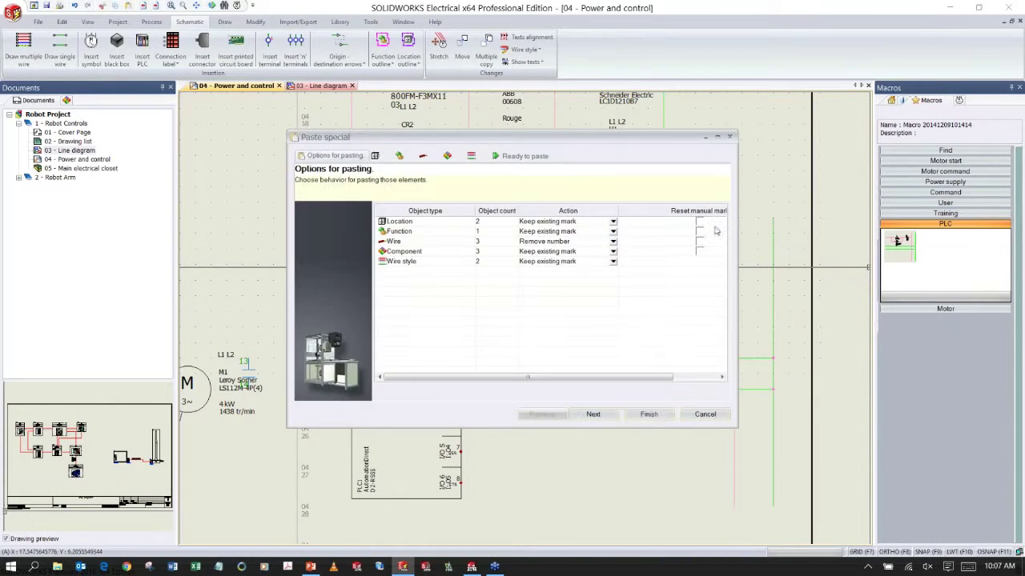
{"action": "left_click", "coordinate": [630, 411]}
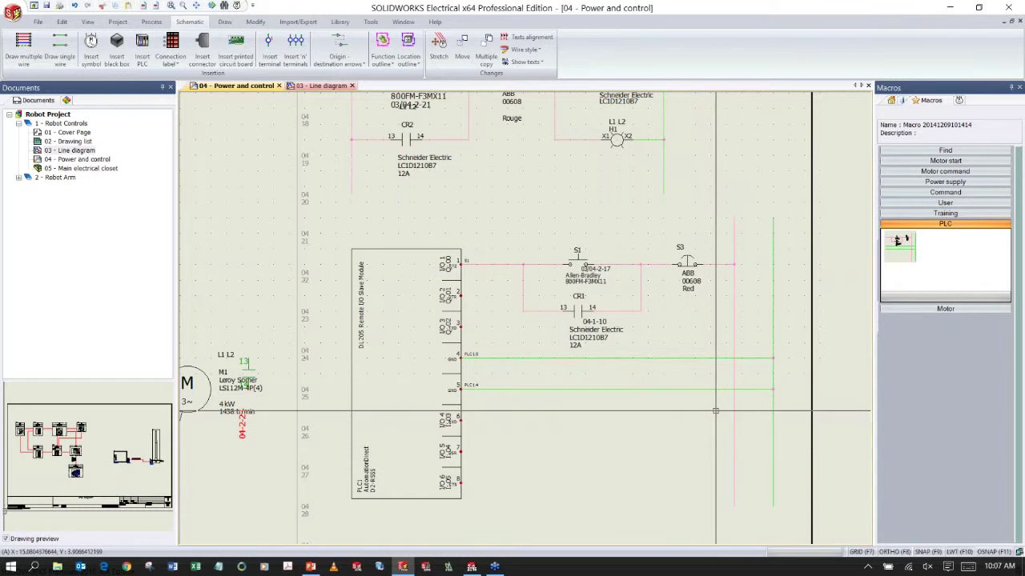
{"action": "scroll", "coordinate": [711, 414], "scroll_direction": "down", "scroll_amount": 1}
{"action": "scroll", "coordinate": [715, 411], "scroll_direction": "down", "scroll_amount": 1}
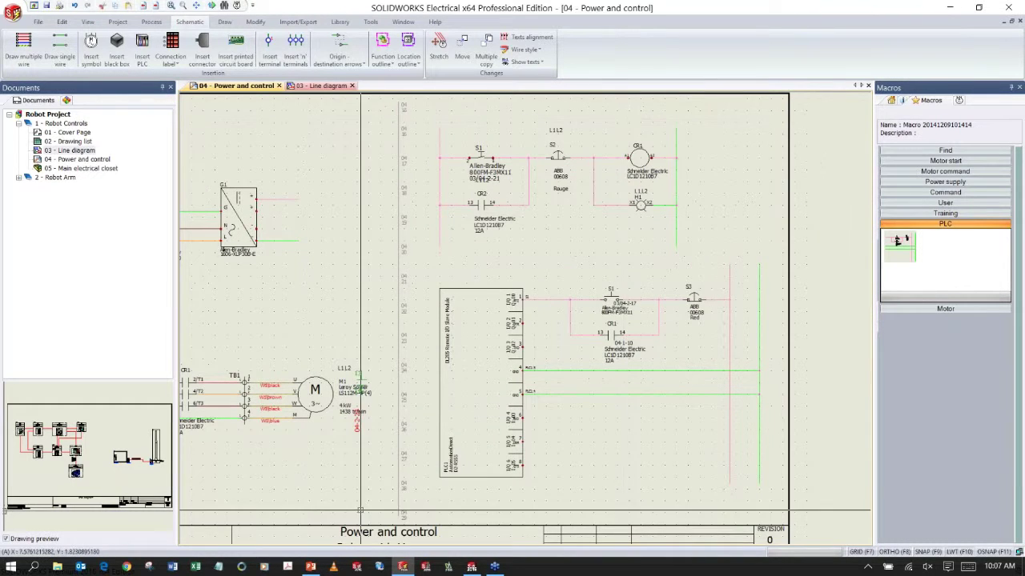
{"action": "left_click", "coordinate": [312, 568]}
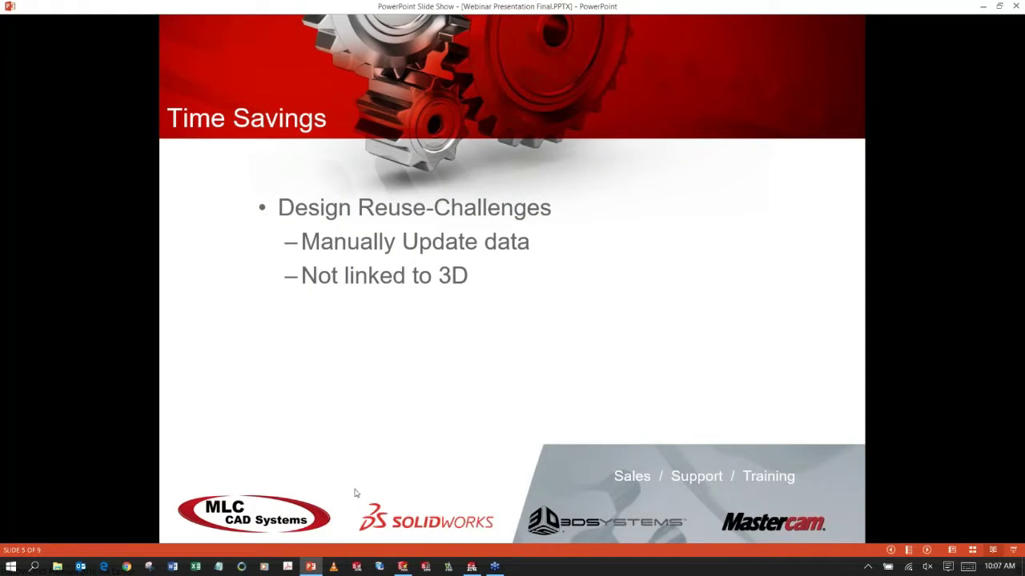
Present the design-reuse benefits and slide 6's BOM reporting challenges, then return to SOLIDWORKS Electrical.
{"action": "left_click", "coordinate": [373, 439]}
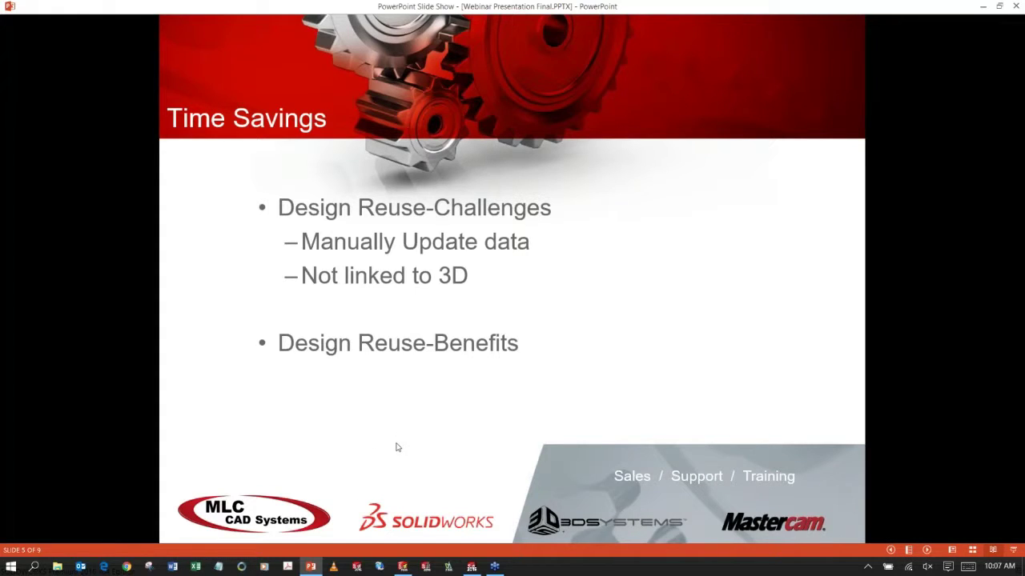
{"action": "left_click", "coordinate": [472, 436]}
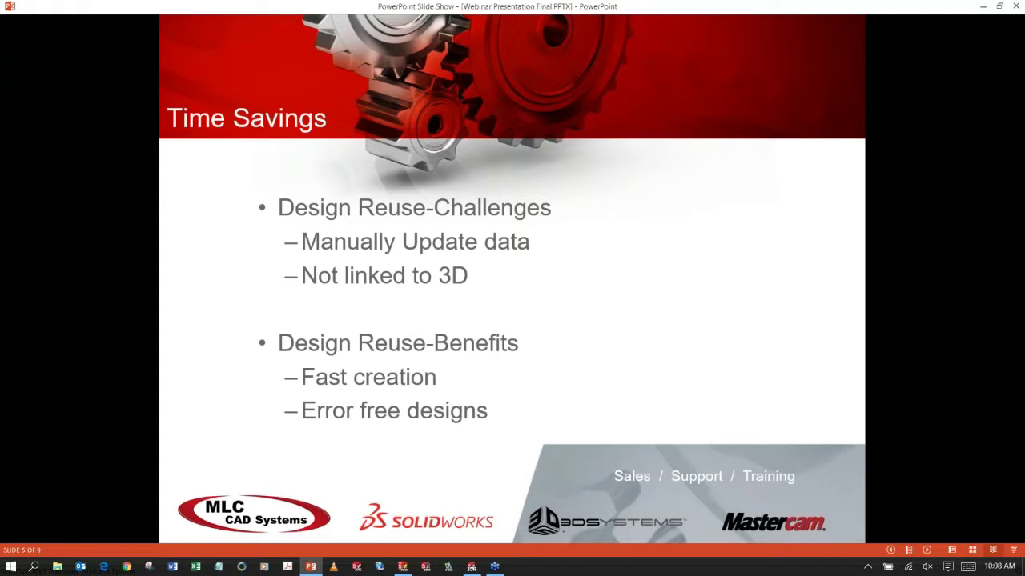
{"action": "left_click", "coordinate": [570, 408]}
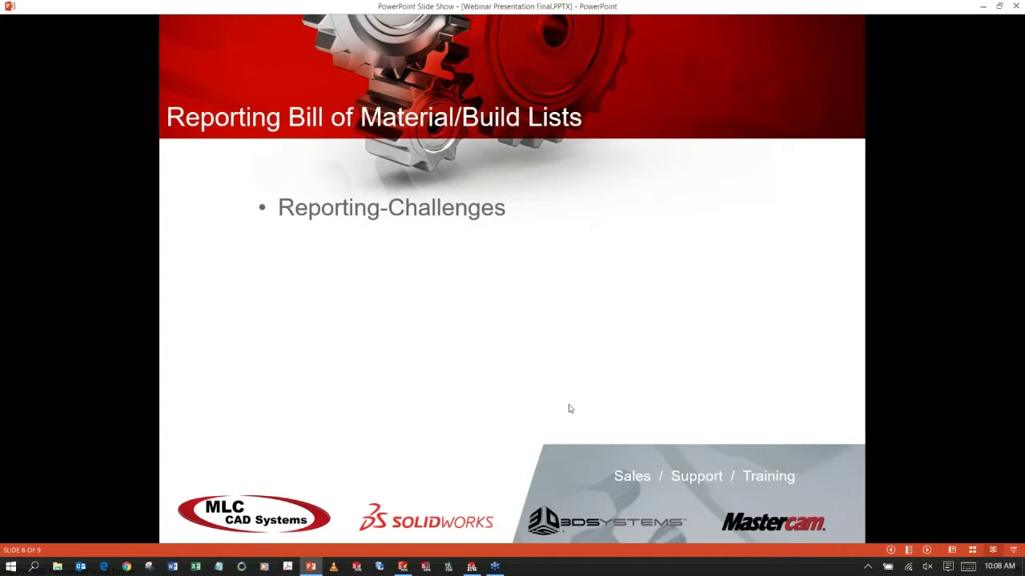
{"action": "left_click", "coordinate": [570, 408]}
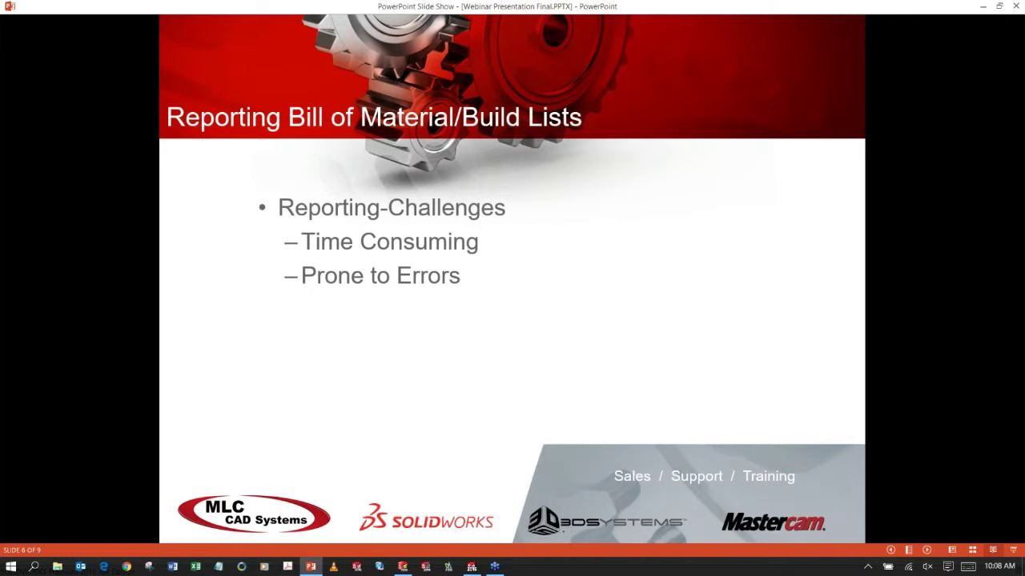
{"action": "left_click", "coordinate": [403, 567]}
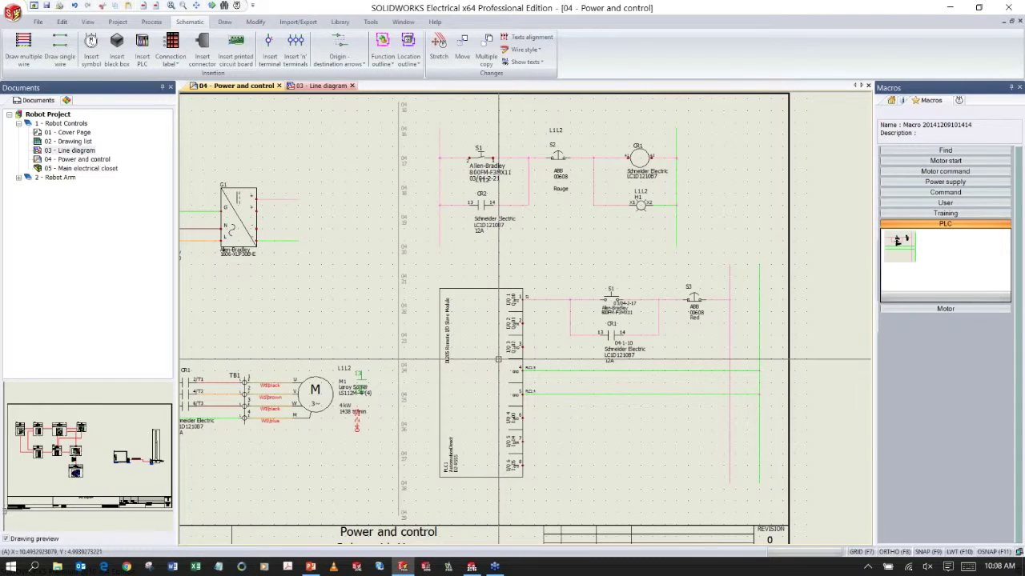
Generate report drawings 06–12, two Bills of materials and five Lists of wires, in Robot Controls.
{"action": "scroll", "coordinate": [453, 295], "scroll_direction": "down", "scroll_amount": 3}
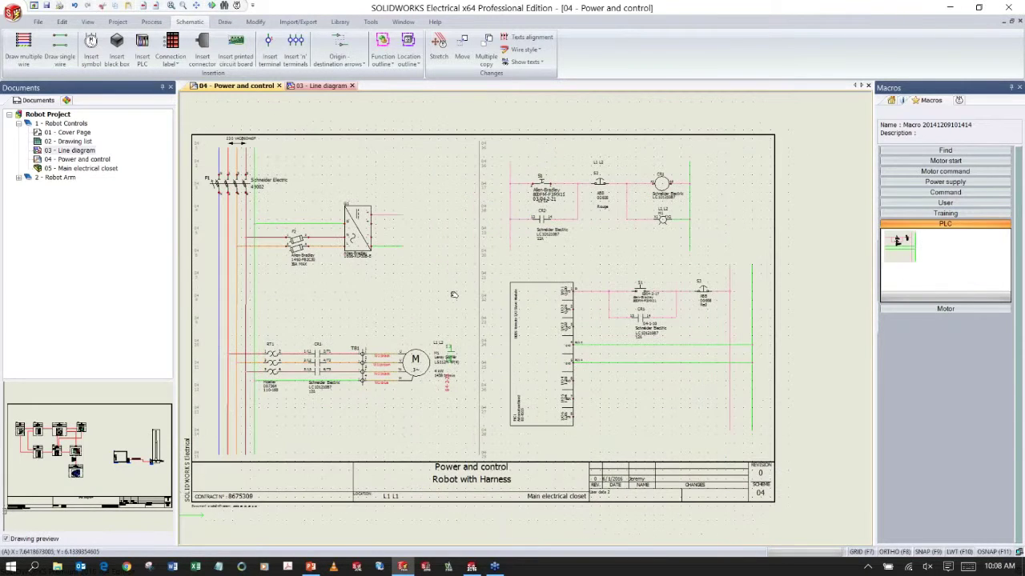
{"action": "left_click", "coordinate": [118, 22]}
{"action": "left_click", "coordinate": [432, 48]}
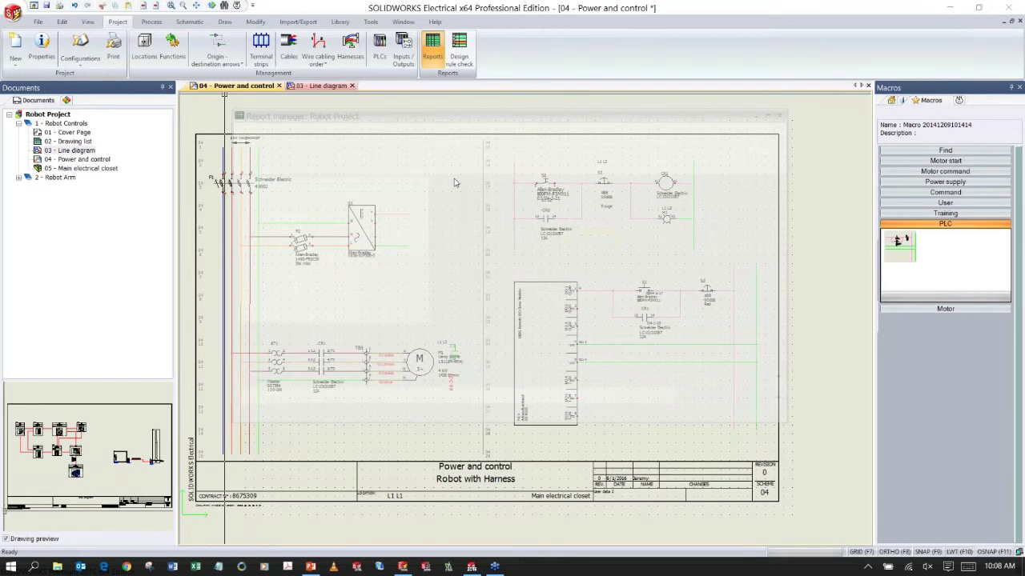
{"action": "left_click", "coordinate": [432, 130]}
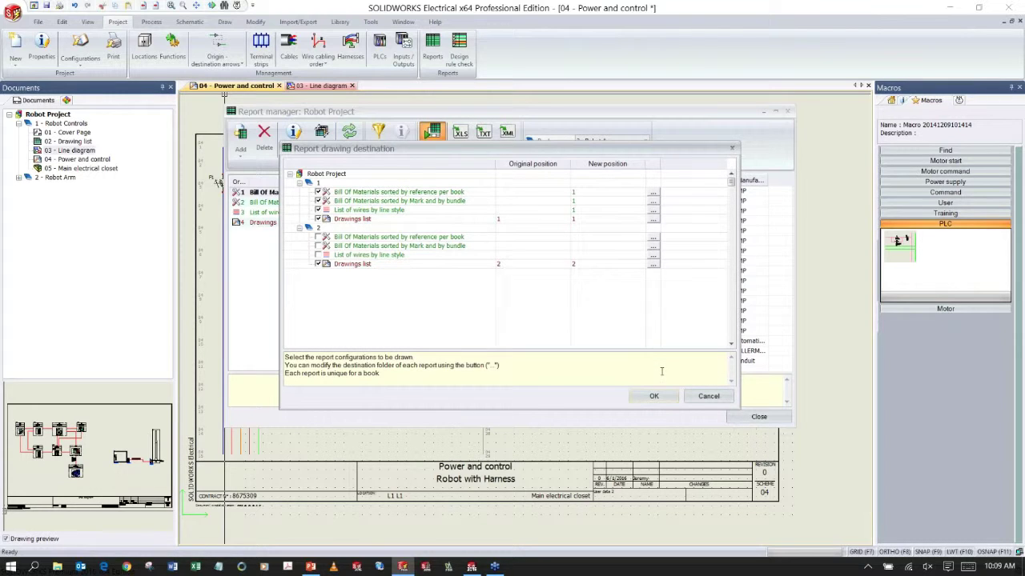
{"action": "left_click", "coordinate": [662, 396]}
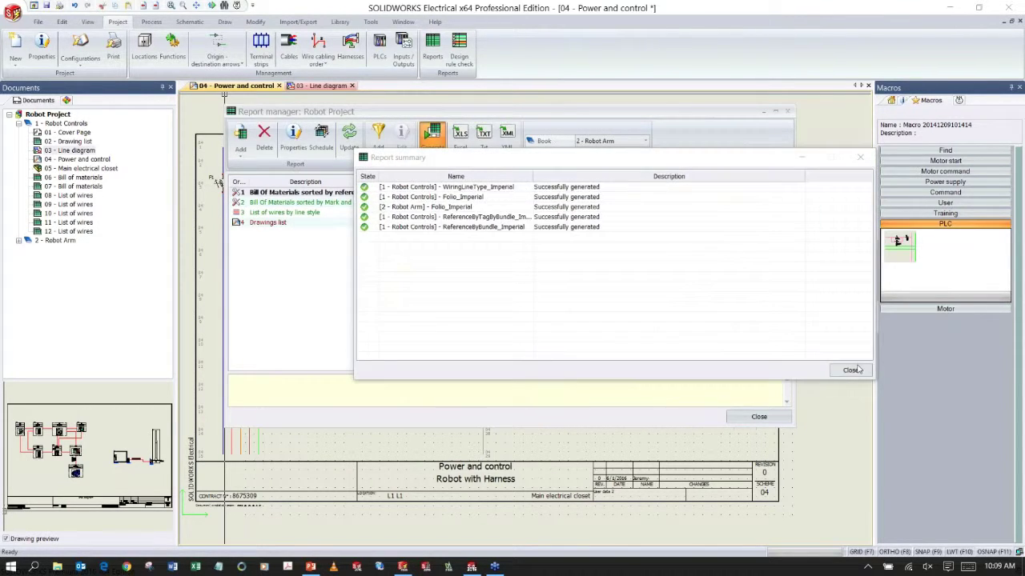
{"action": "left_click", "coordinate": [851, 370]}
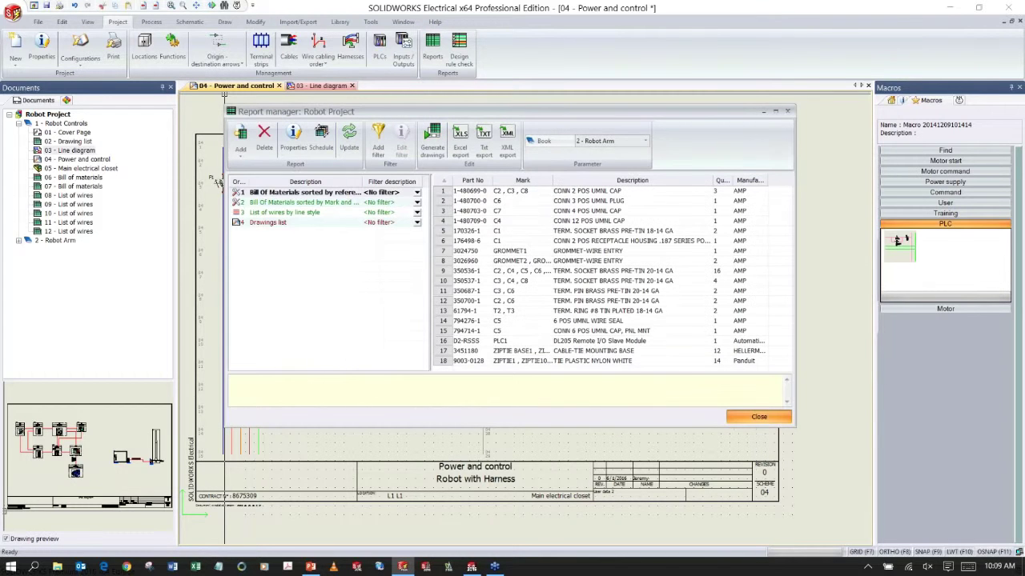
Open sheet '07 - Bill of materials' and pan it to show locations L1 and L2.
{"action": "key", "text": "Escape"}
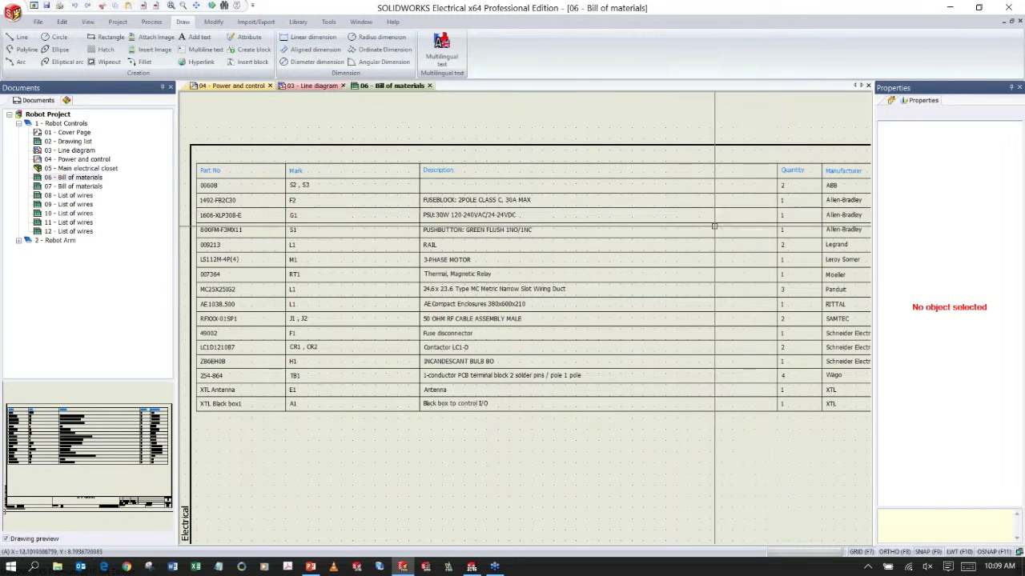
{"action": "double_click", "coordinate": [87, 187]}
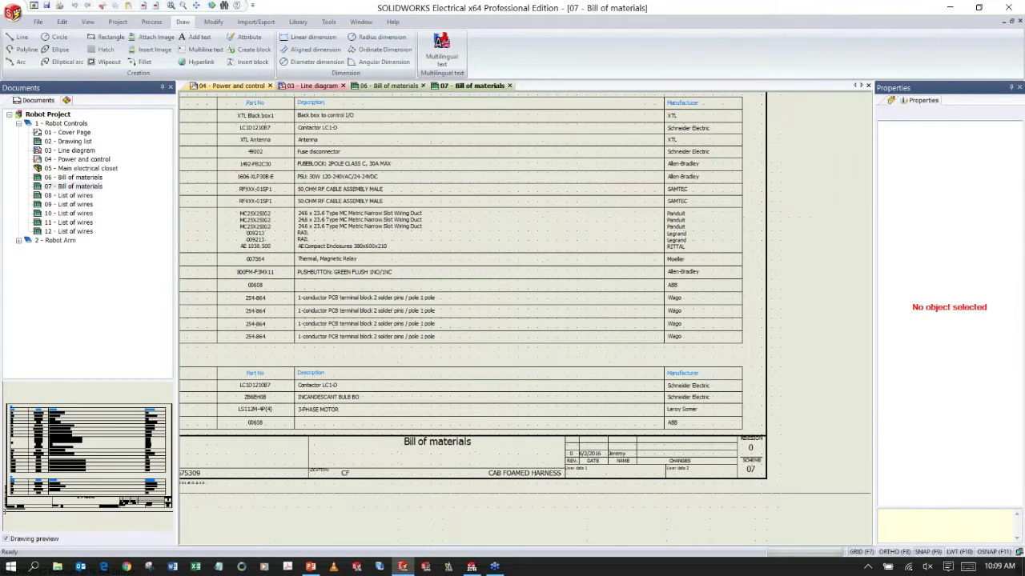
{"action": "middle_click_drag", "start_coordinate": [403, 209], "coordinate": [504, 262]}
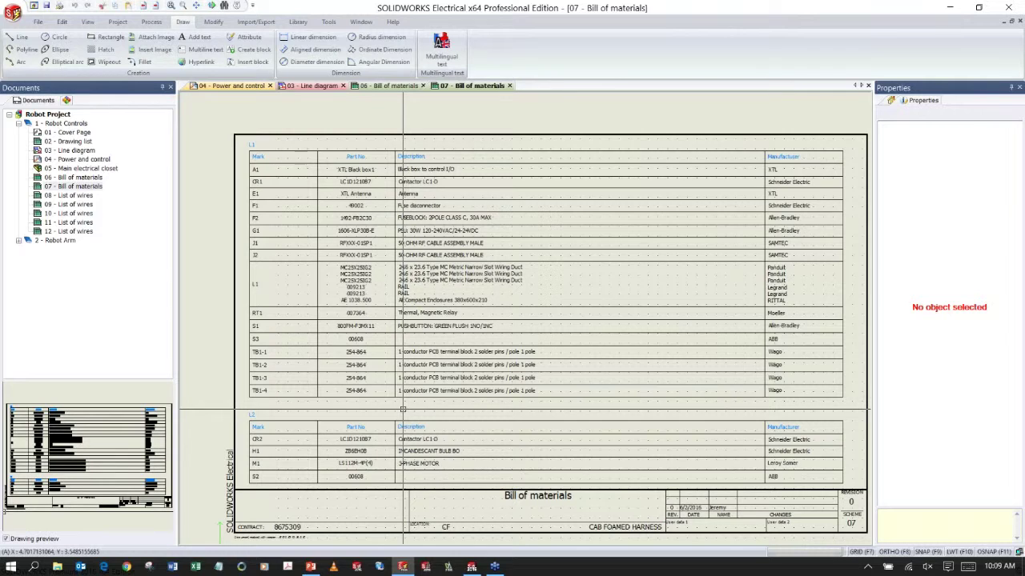
Review the '08 - List of wires' sheet, then bring back the PowerPoint slide show.
{"action": "double_click", "coordinate": [69, 195]}
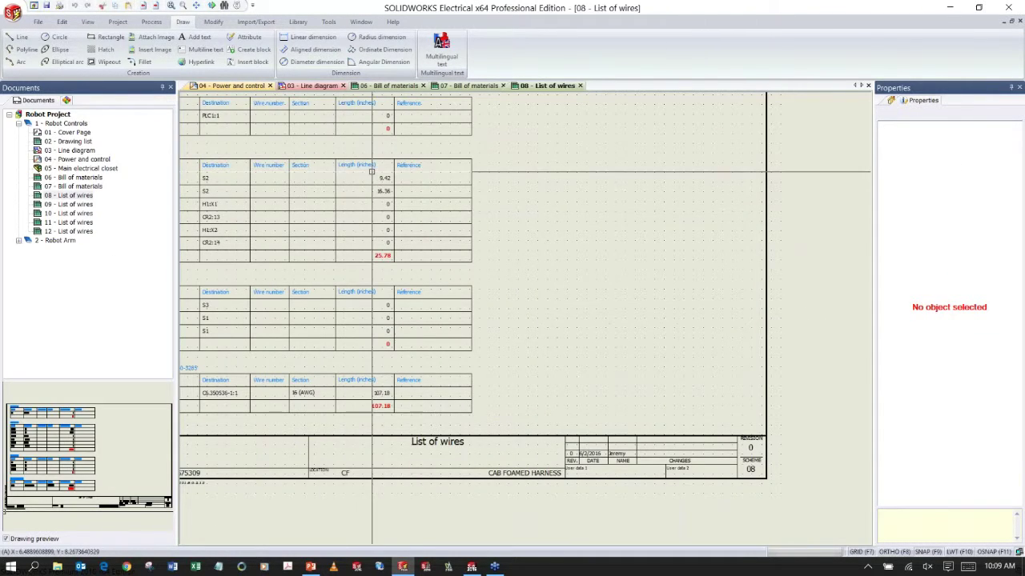
{"action": "middle_click_drag", "start_coordinate": [394, 177], "coordinate": [484, 218]}
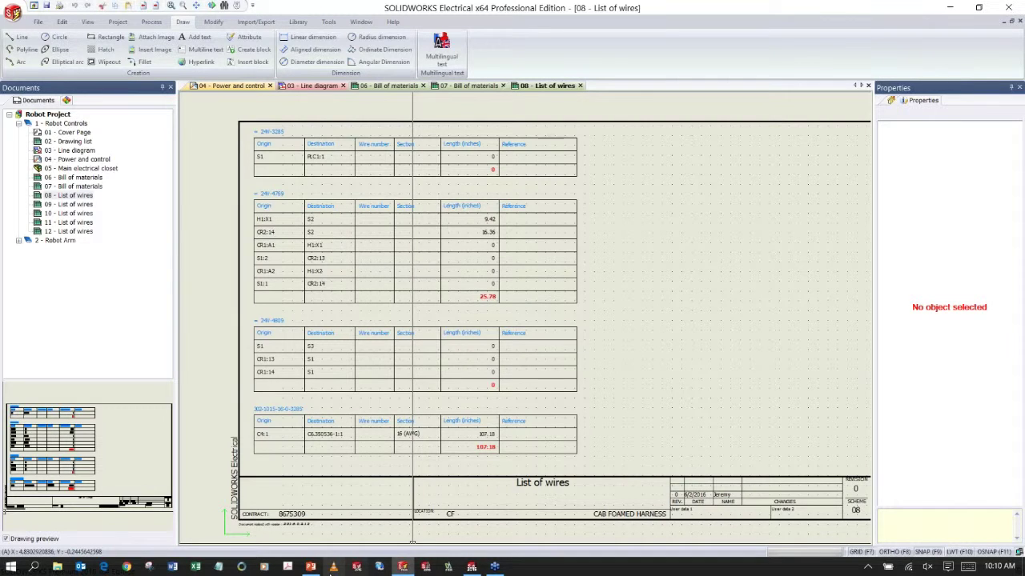
{"action": "left_click", "coordinate": [312, 568]}
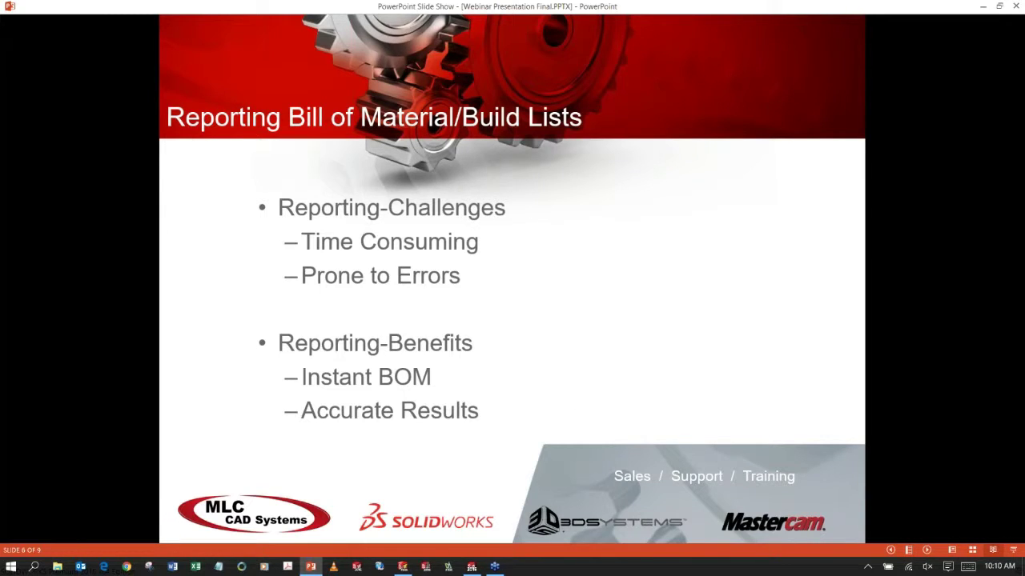
Show slide 7, Linking to Mechanical Design, with its 3D routing challenges, then switch windows.
{"action": "left_click", "coordinate": [542, 405]}
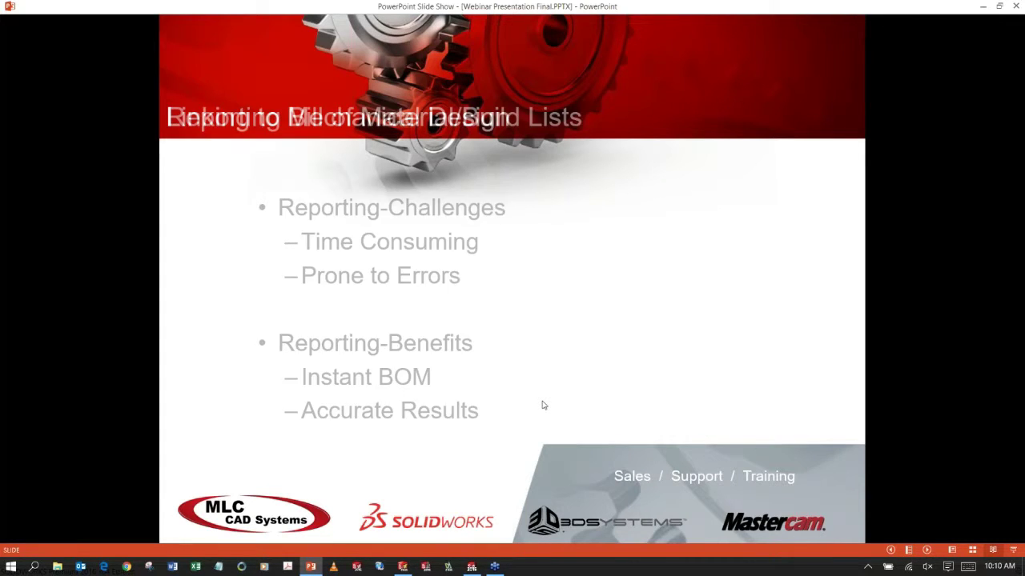
{"action": "left_click", "coordinate": [542, 405]}
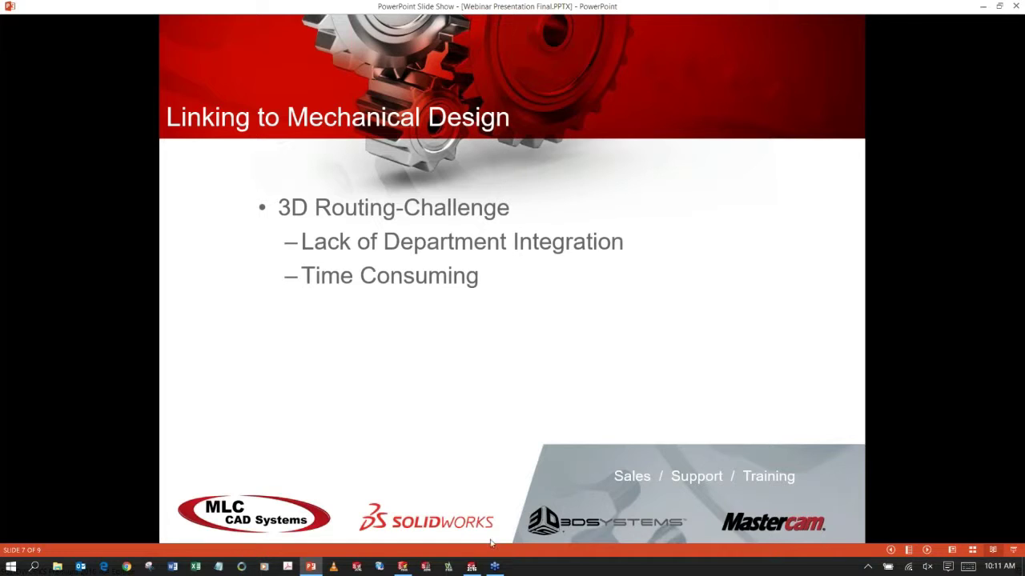
{"action": "left_click", "coordinate": [472, 567]}
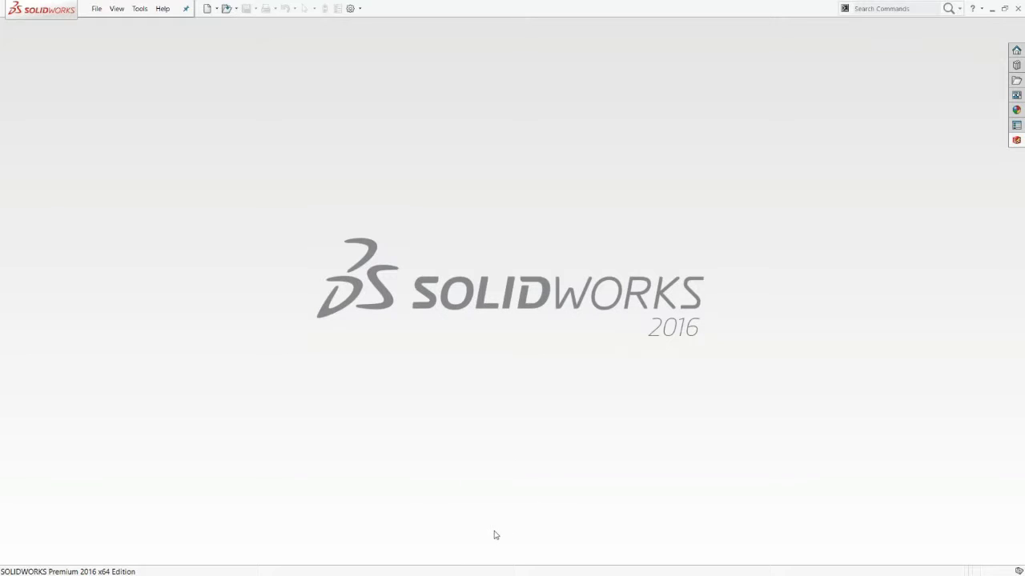
Open '05 - Main electrical closet' from SOLIDWORKS Electrical as the 3D assembly 4810.sldasm.
{"action": "mouse_move", "coordinate": [480, 573]}
{"action": "left_click", "coordinate": [402, 566]}
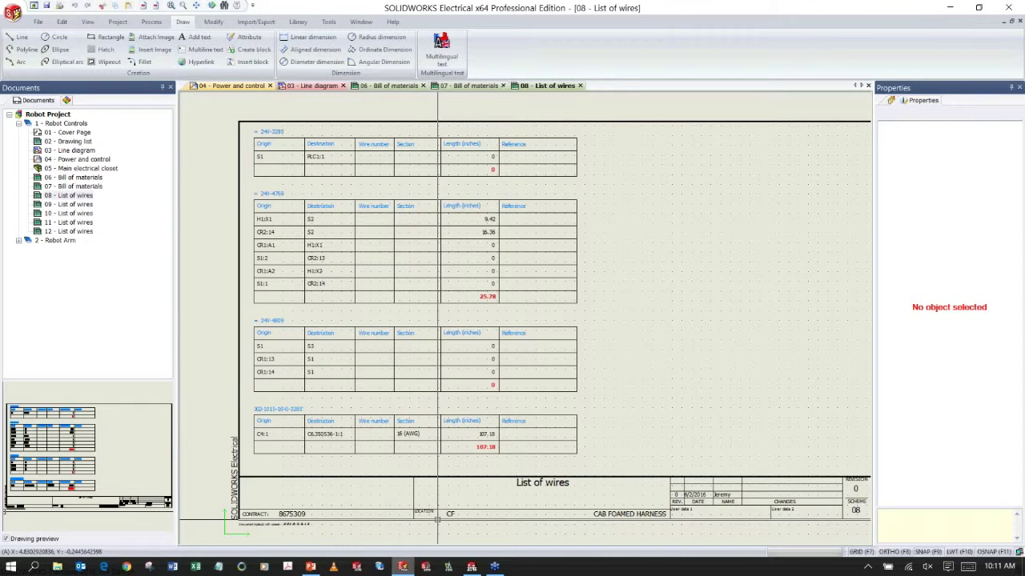
{"action": "left_click", "coordinate": [94, 169]}
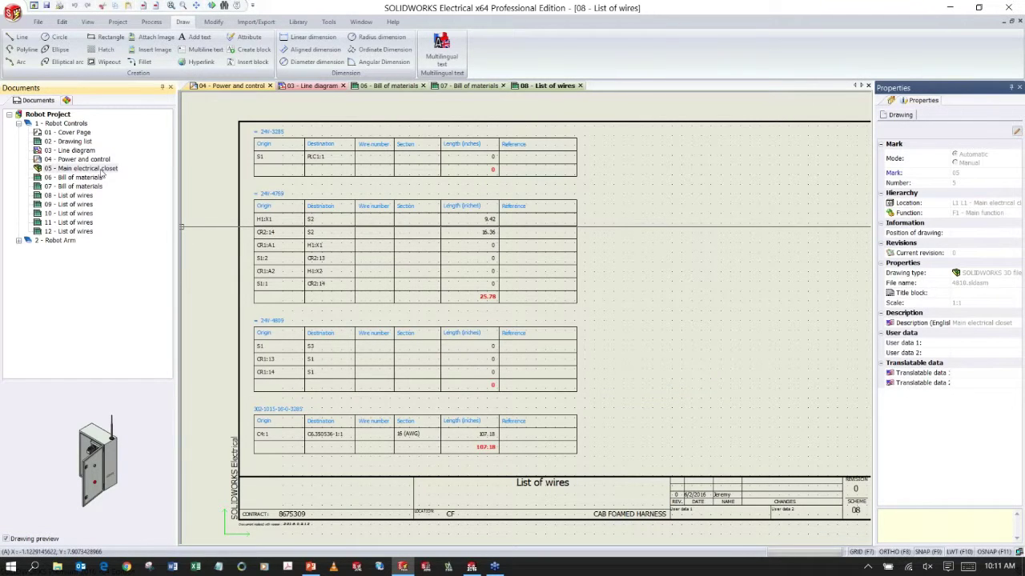
{"action": "double_click", "coordinate": [95, 169]}
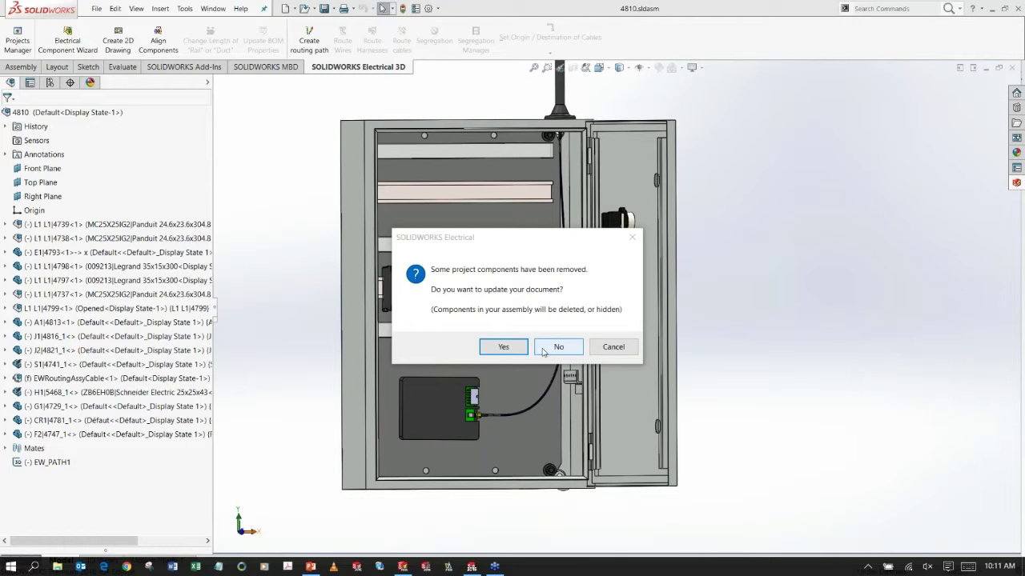
Decline the assembly update, insert F1 and RT1 on the top rail, and place S3.
{"action": "left_click", "coordinate": [544, 352]}
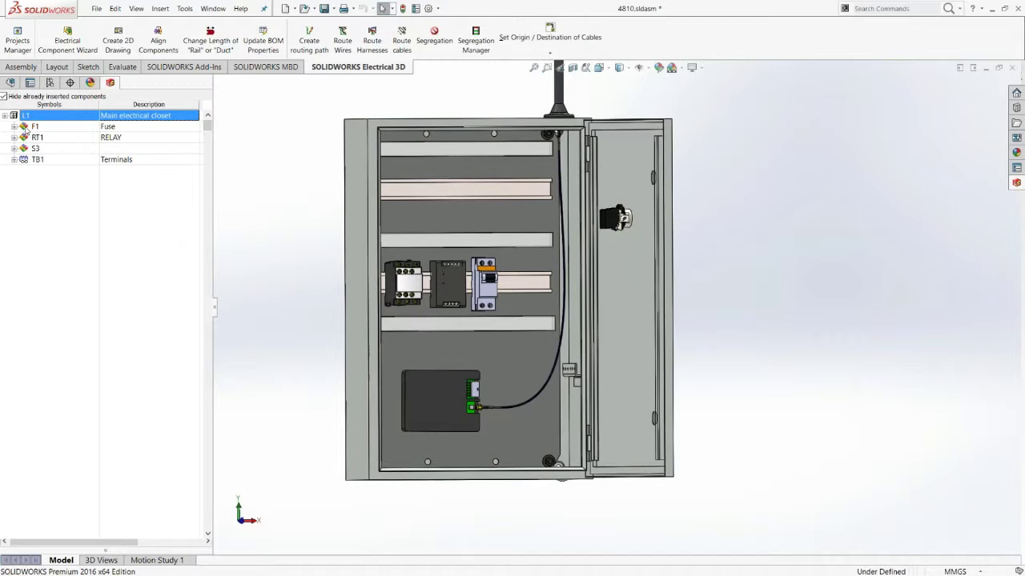
{"action": "right_click", "coordinate": [29, 128]}
{"action": "left_click", "coordinate": [37, 136]}
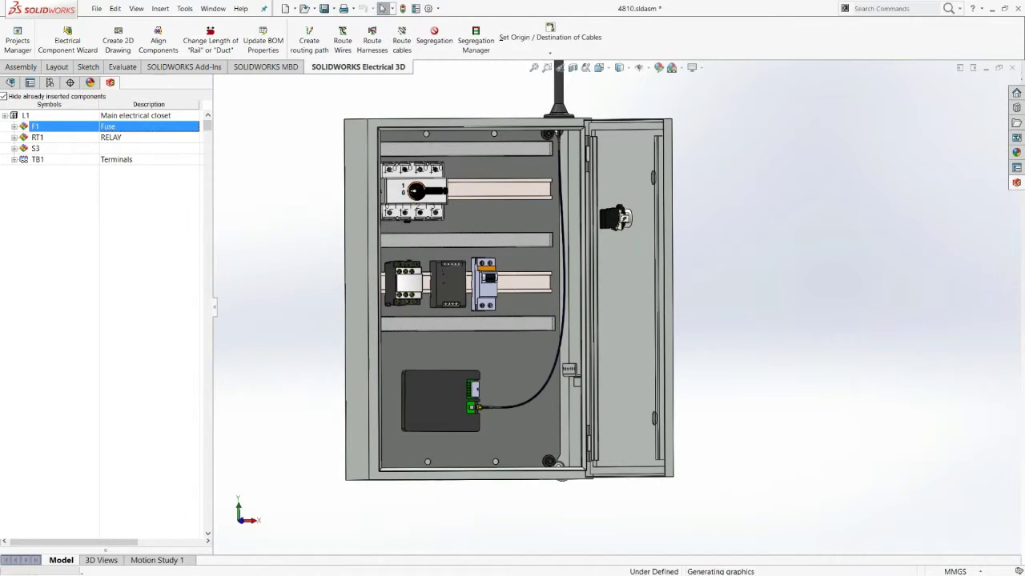
{"action": "right_click", "coordinate": [34, 140]}
{"action": "left_click", "coordinate": [56, 147]}
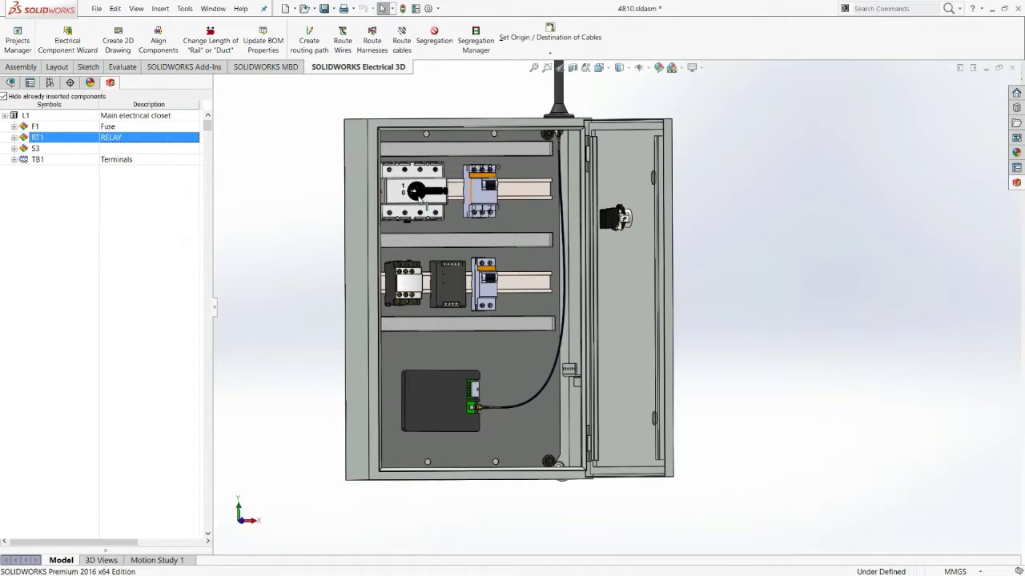
{"action": "left_click_drag", "start_coordinate": [25, 149], "coordinate": [650, 295]}
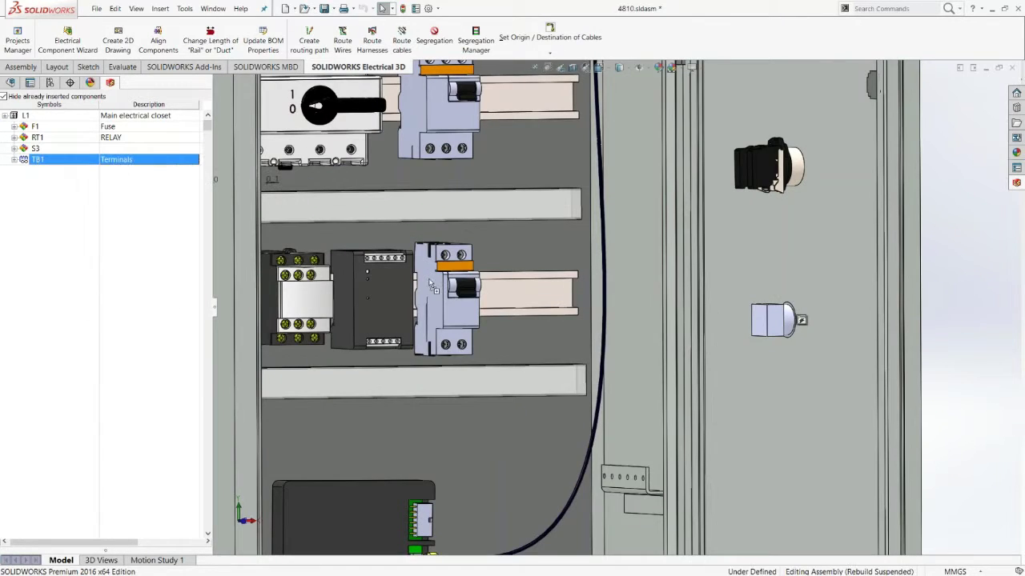
Insert the TB1 terminals on the middle DIN rail beside the breaker, hiding inserted components.
{"action": "left_click_drag", "start_coordinate": [430, 284], "coordinate": [515, 295]}
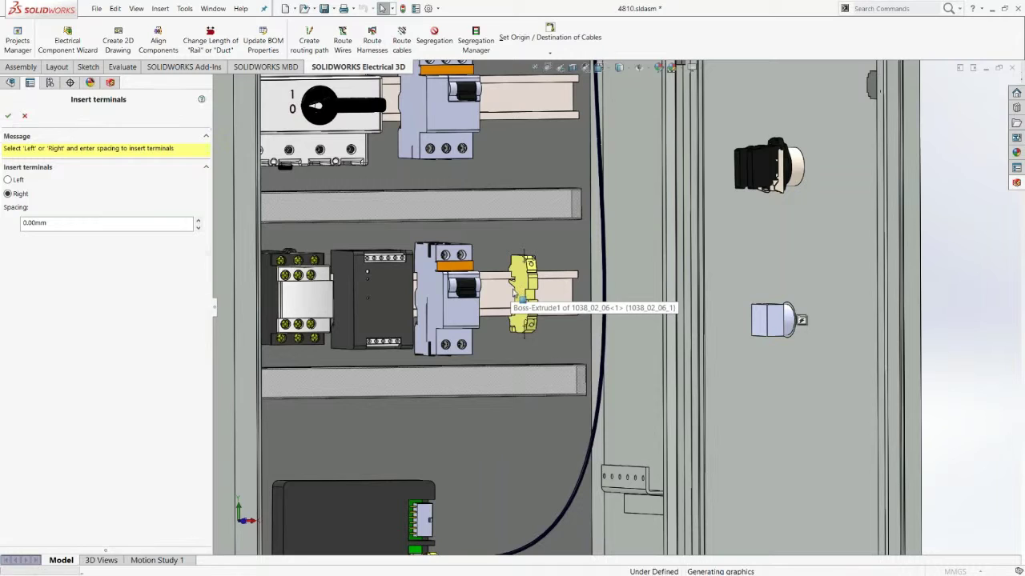
{"action": "left_click", "coordinate": [8, 115]}
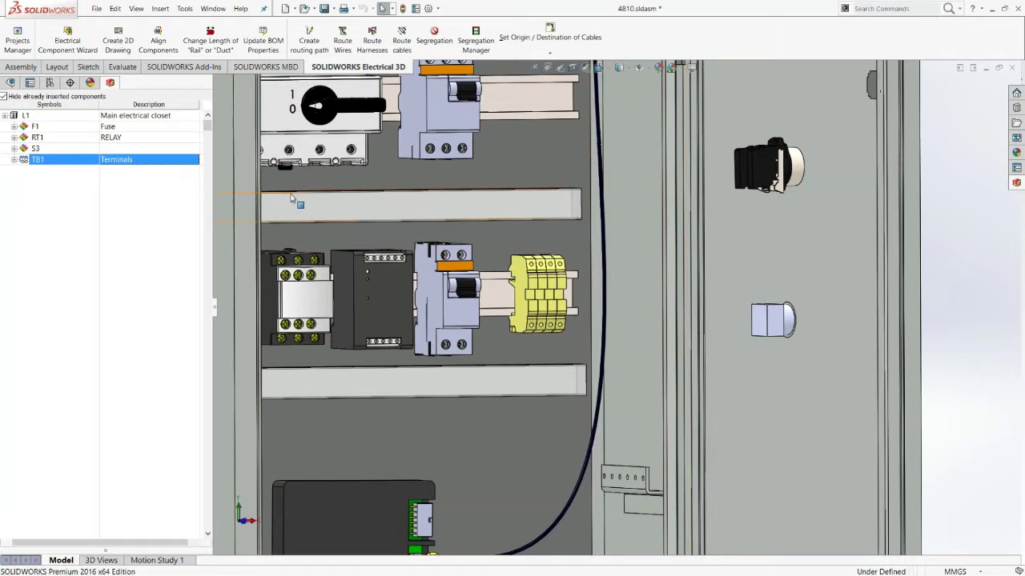
{"action": "left_click", "coordinate": [4, 96]}
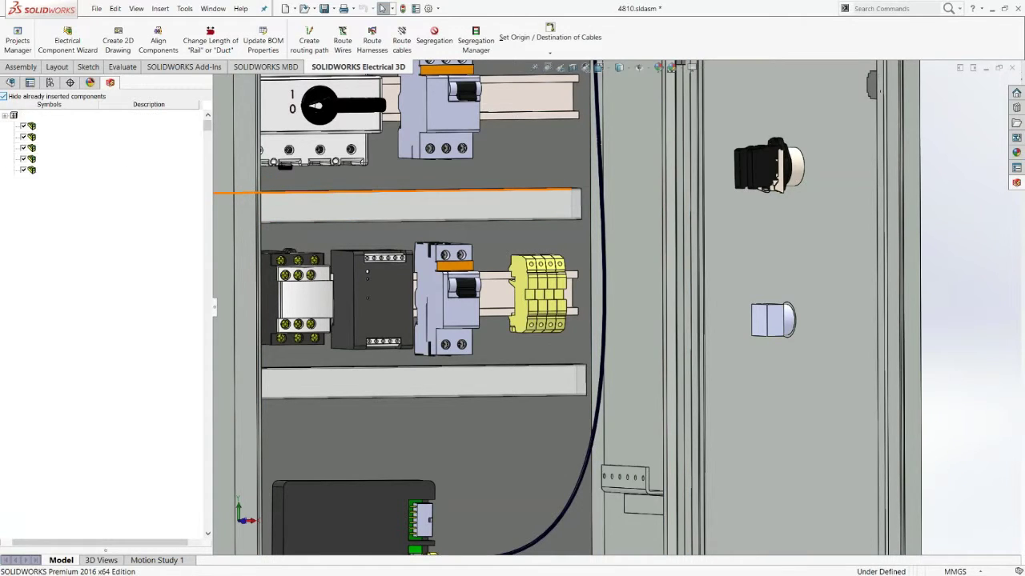
{"action": "left_click", "coordinate": [4, 96]}
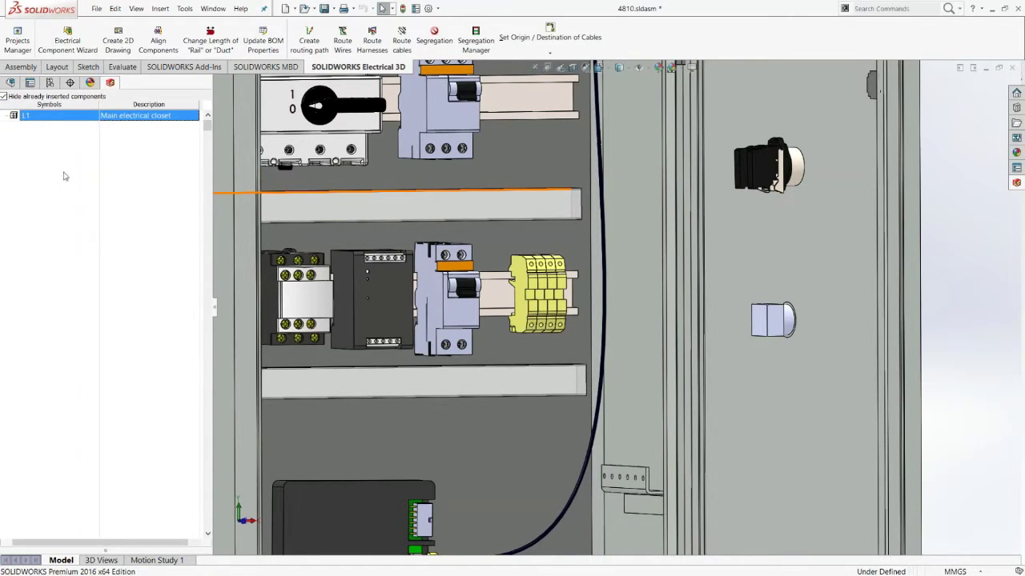
{"action": "scroll", "coordinate": [596, 258], "scroll_direction": "up", "scroll_amount": 2}
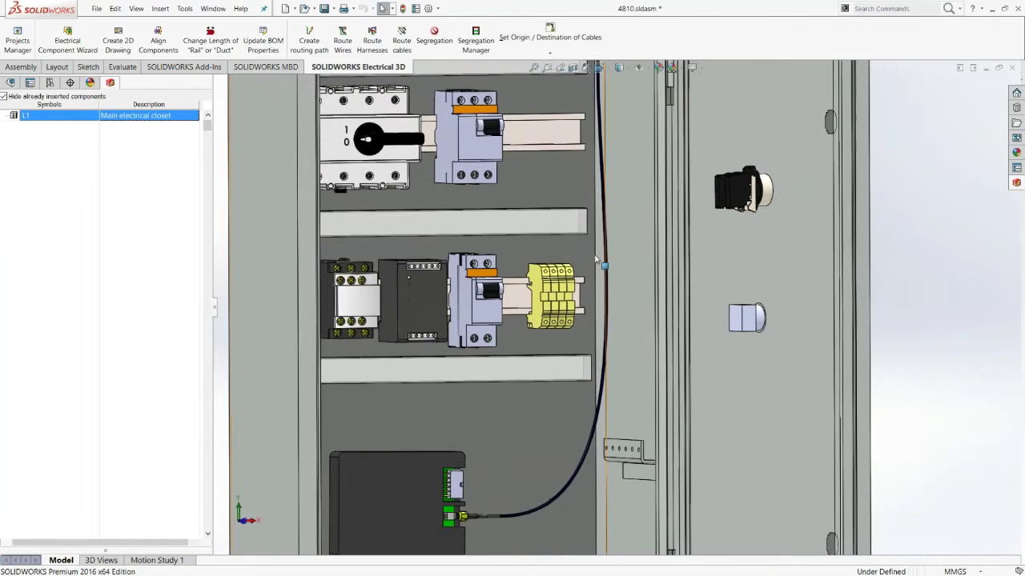
{"action": "scroll", "coordinate": [596, 259], "scroll_direction": "up", "scroll_amount": 3}
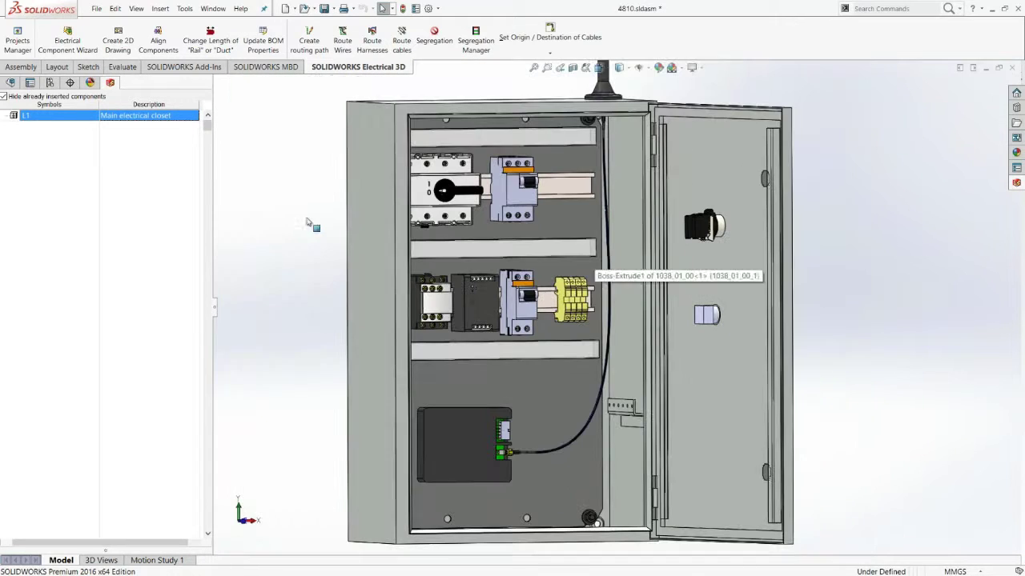
Auto-route wires for all cabinet components with the default settings, then zoom to inspect the routed wires.
{"action": "left_click", "coordinate": [342, 45]}
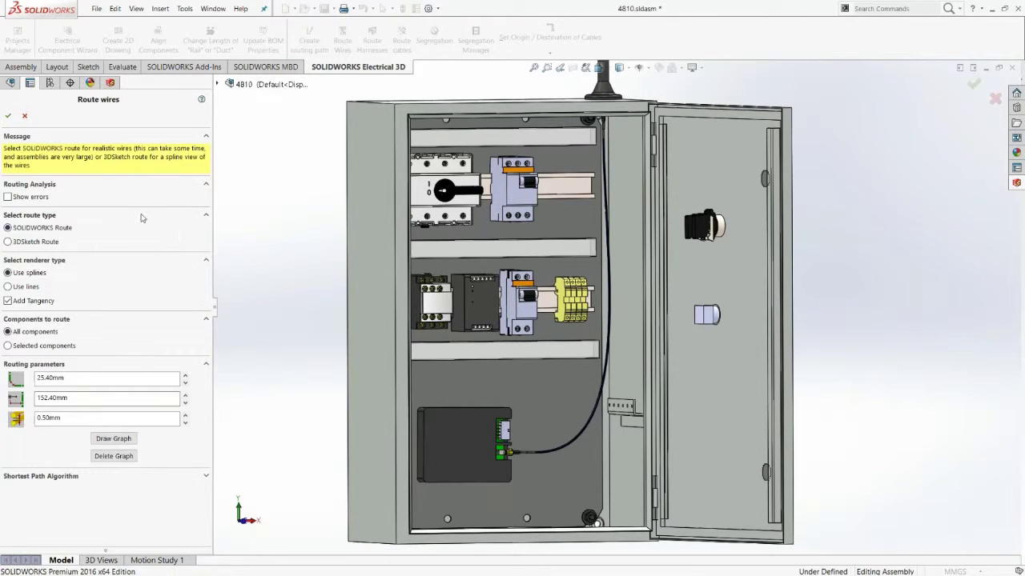
{"action": "left_click", "coordinate": [8, 115]}
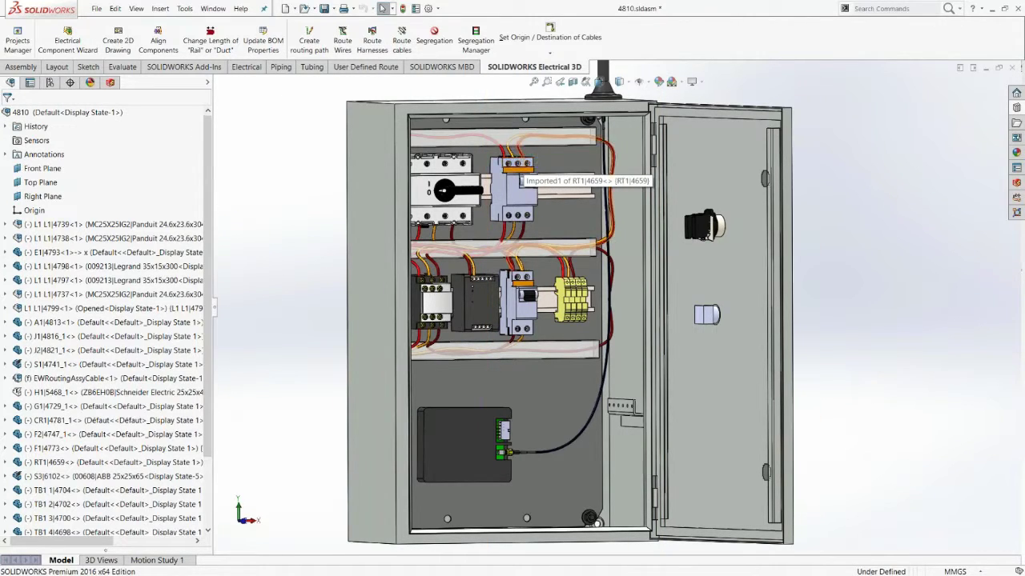
{"action": "scroll", "coordinate": [522, 165], "scroll_direction": "down", "scroll_amount": 2}
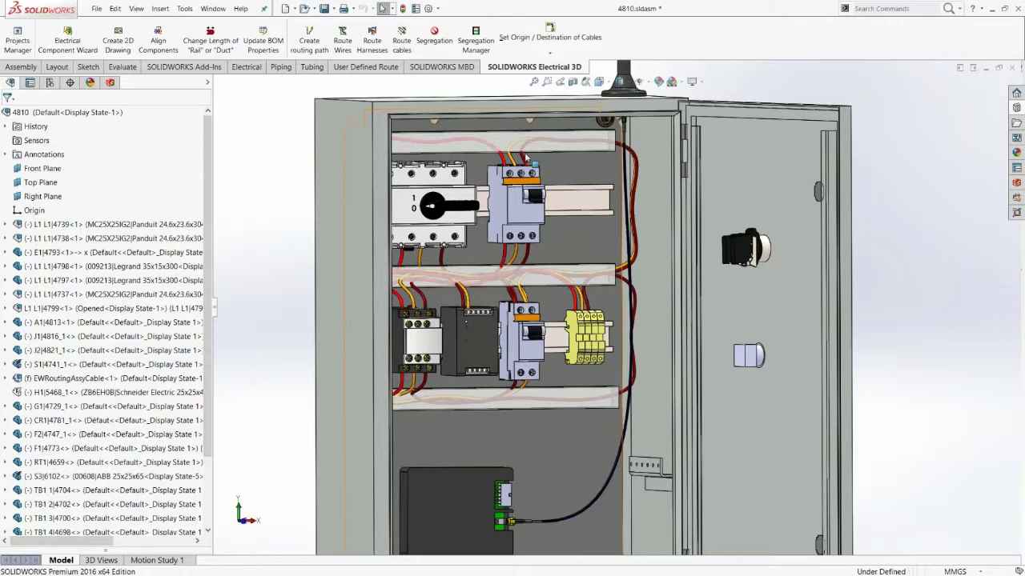
{"action": "scroll", "coordinate": [504, 121], "scroll_direction": "down", "scroll_amount": 3}
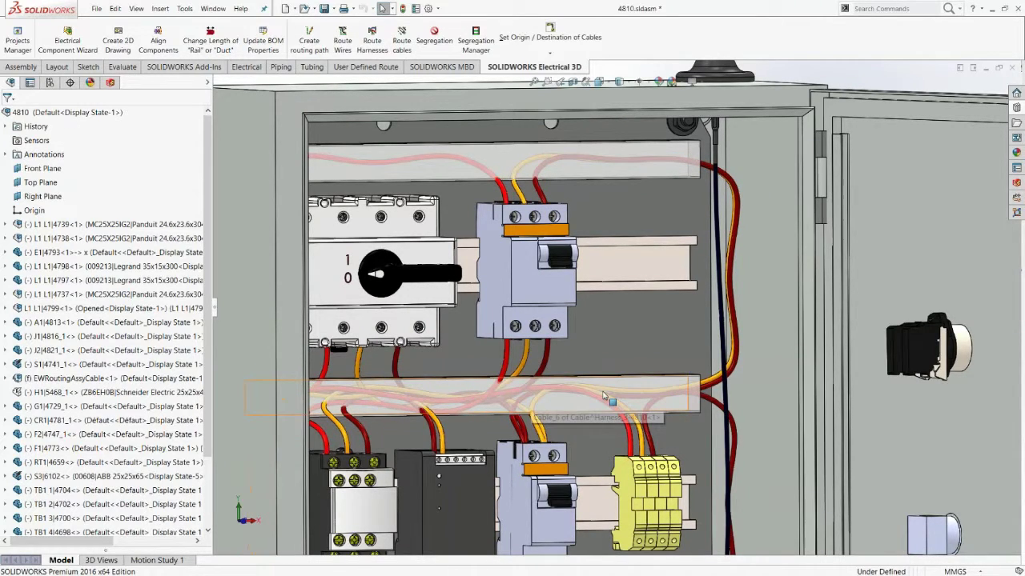
{"action": "scroll", "coordinate": [604, 395], "scroll_direction": "up", "scroll_amount": 2}
{"action": "scroll", "coordinate": [604, 396], "scroll_direction": "up", "scroll_amount": 2}
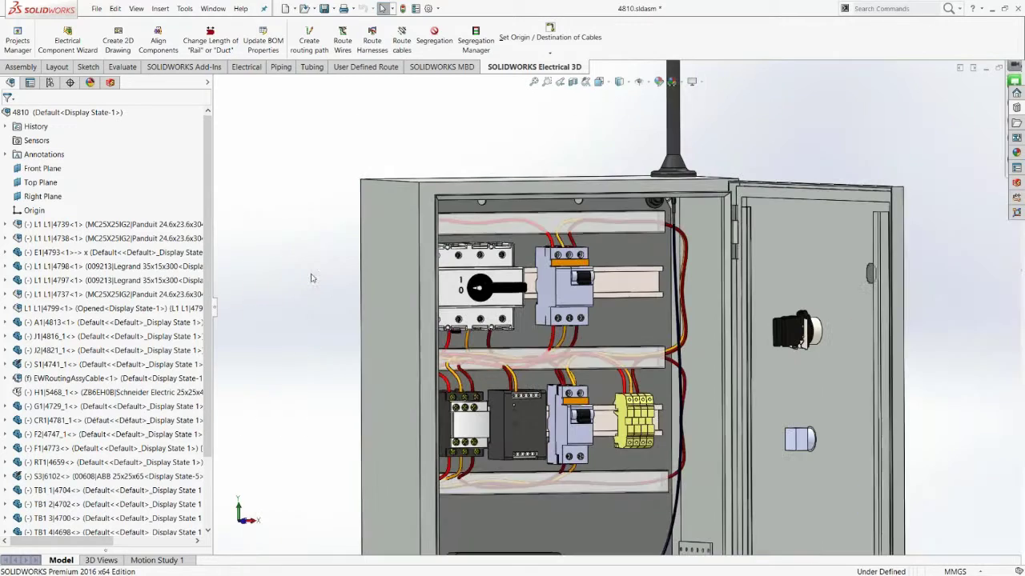
Open the 04 - R00721 Arm Assembly from the 2 - Robot Arm documents in SOLIDWORKS.
{"action": "key", "text": "super"}
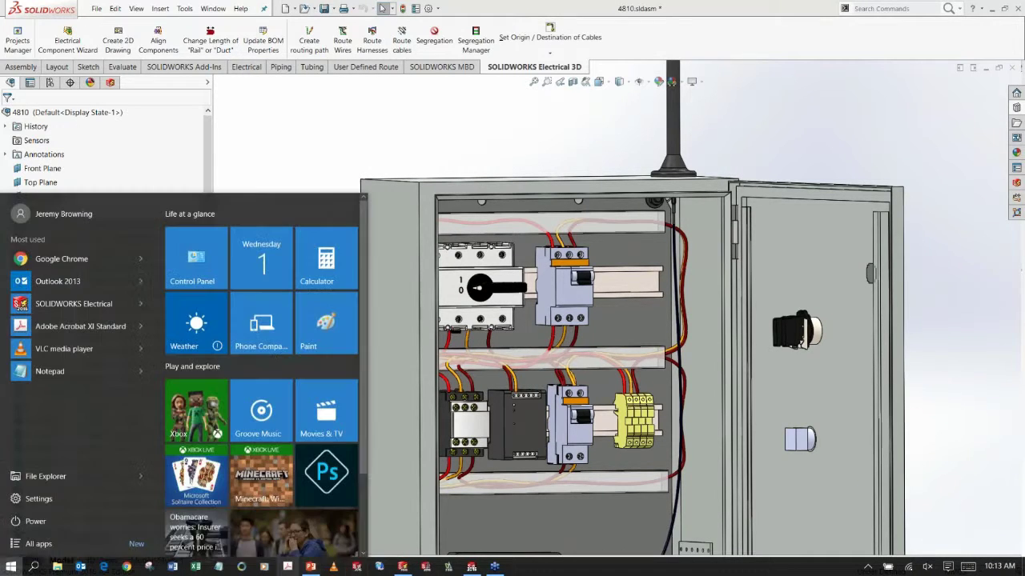
{"action": "key", "text": "Escape"}
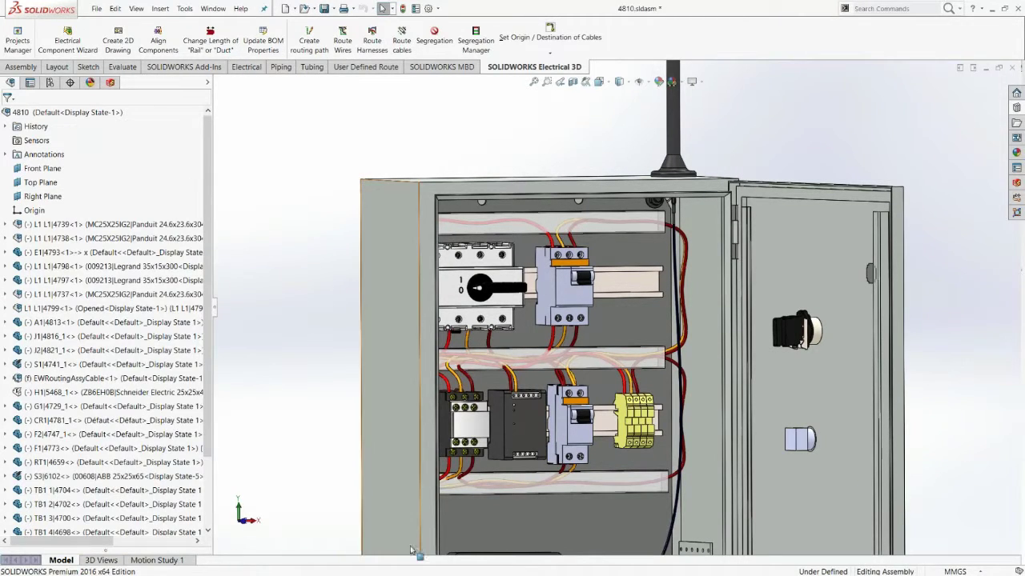
{"action": "key", "text": "super"}
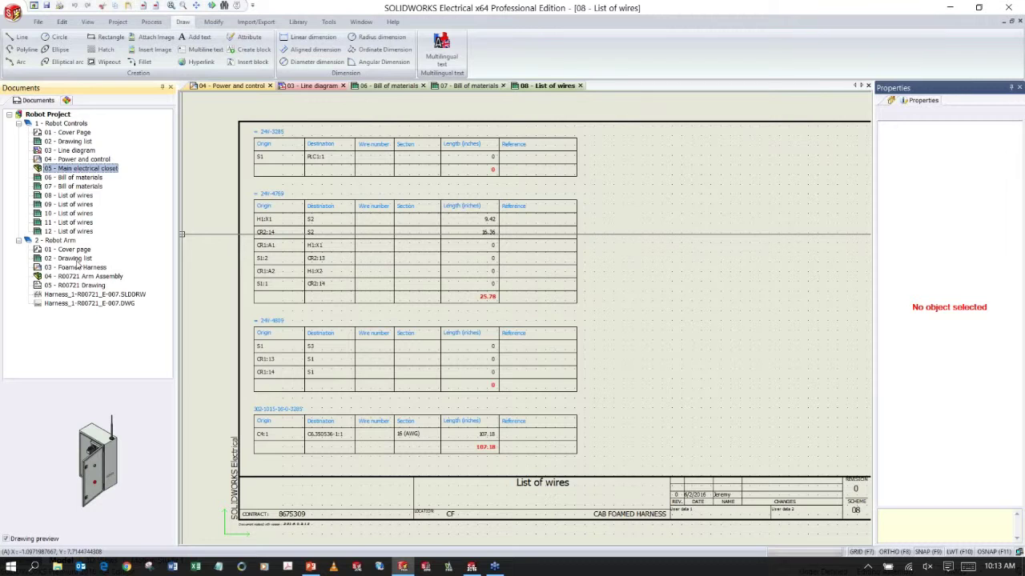
{"action": "left_click", "coordinate": [96, 277]}
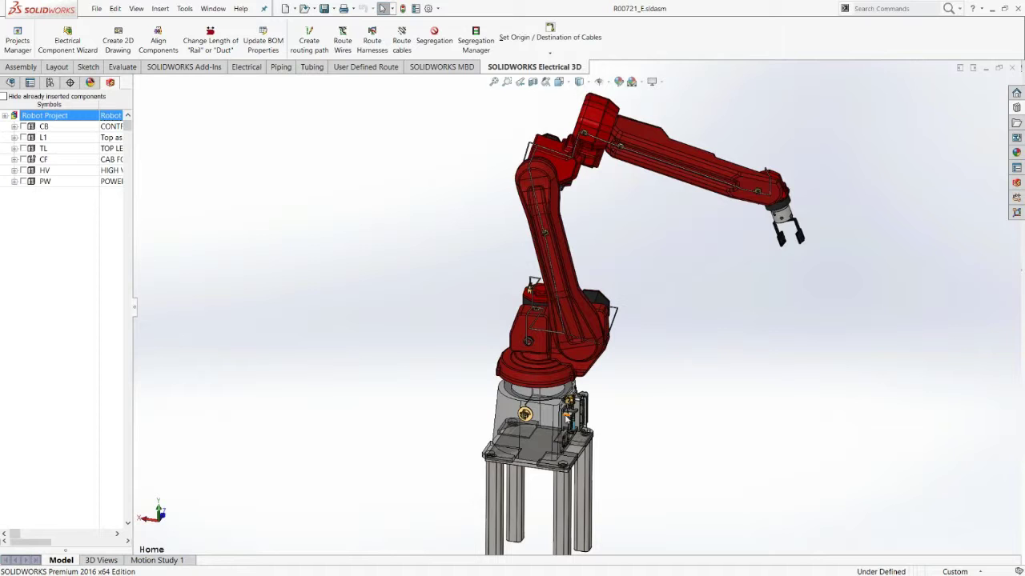
{"action": "scroll", "coordinate": [566, 416], "scroll_direction": "down", "scroll_amount": 2}
{"action": "scroll", "coordinate": [565, 416], "scroll_direction": "down", "scroll_amount": 2}
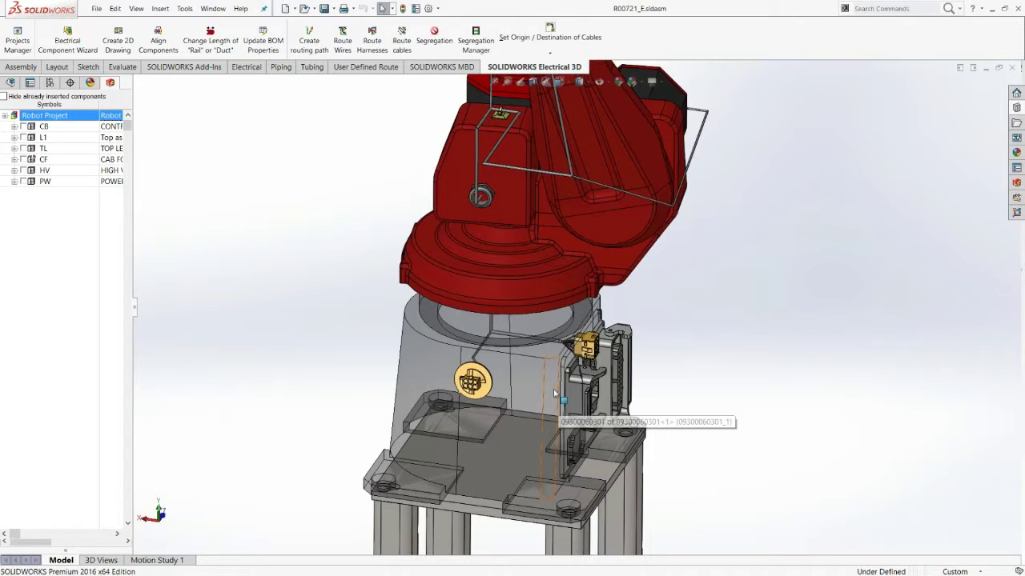
{"action": "scroll", "coordinate": [554, 393], "scroll_direction": "down", "scroll_amount": 2}
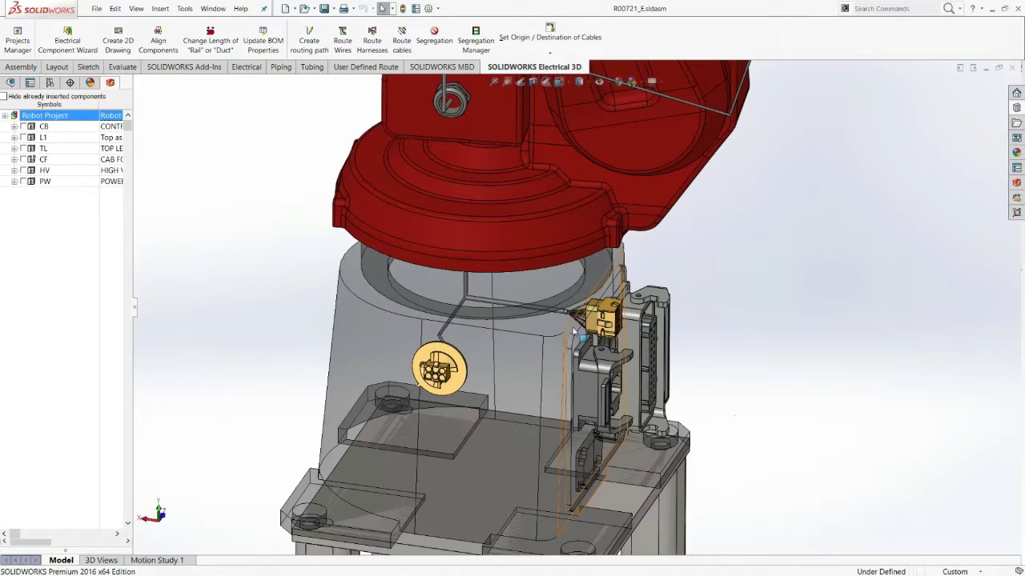
{"action": "mouse_move", "coordinate": [573, 332]}
{"action": "middle_mouse_down"}
{"action": "mouse_move", "coordinate": [606, 319]}
{"action": "mouse_move", "coordinate": [570, 314]}
{"action": "middle_mouse_up"}
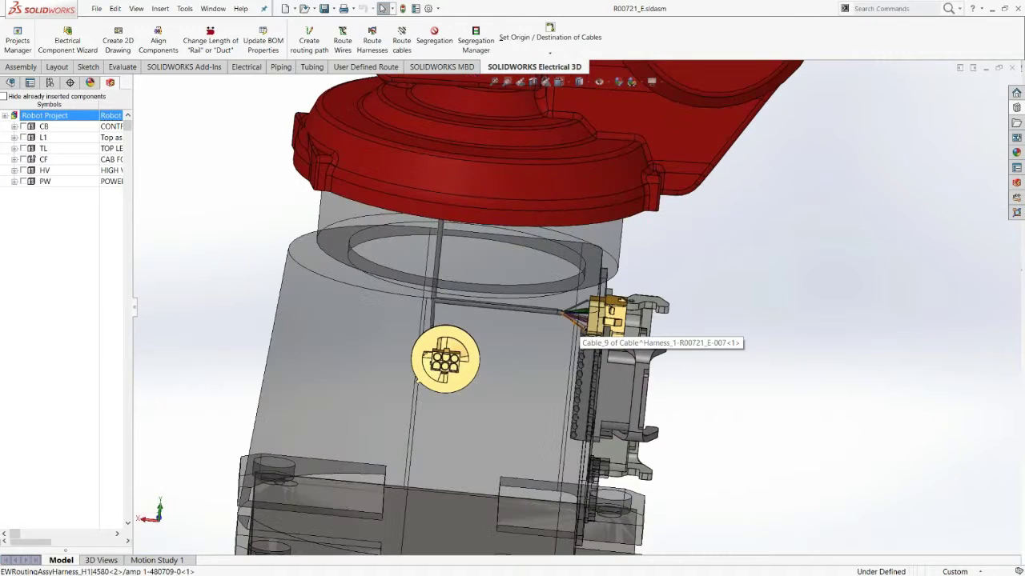
{"action": "scroll", "coordinate": [570, 313], "scroll_direction": "up", "scroll_amount": 2}
{"action": "key", "text": "space"}
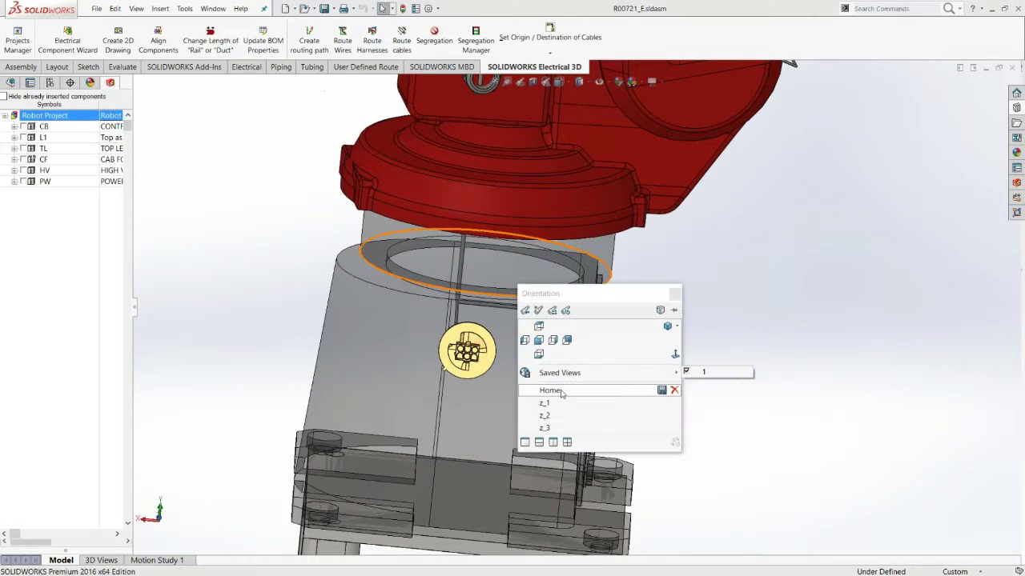
{"action": "left_click", "coordinate": [551, 403]}
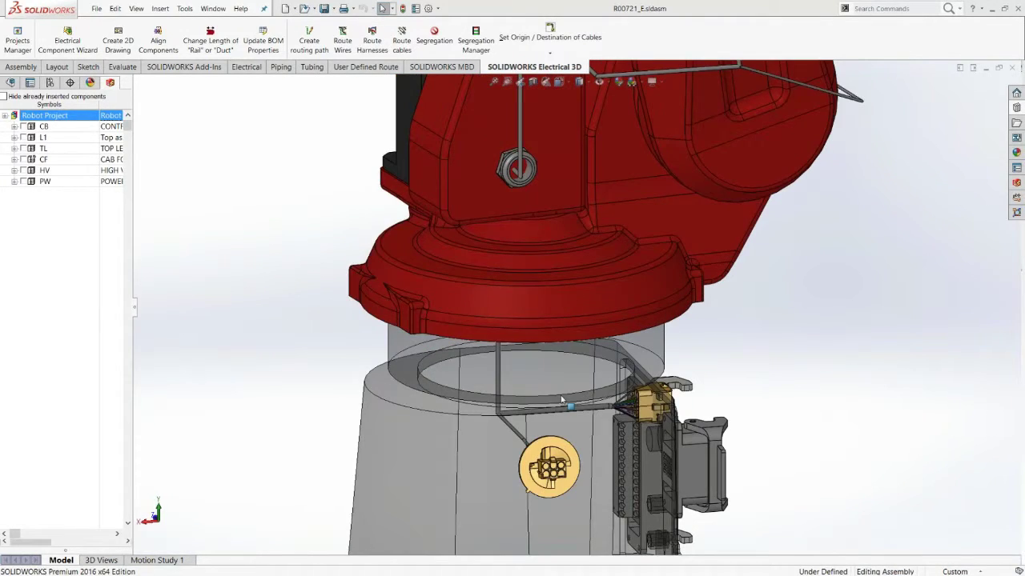
{"action": "key", "text": "space"}
{"action": "left_click", "coordinate": [787, 377]}
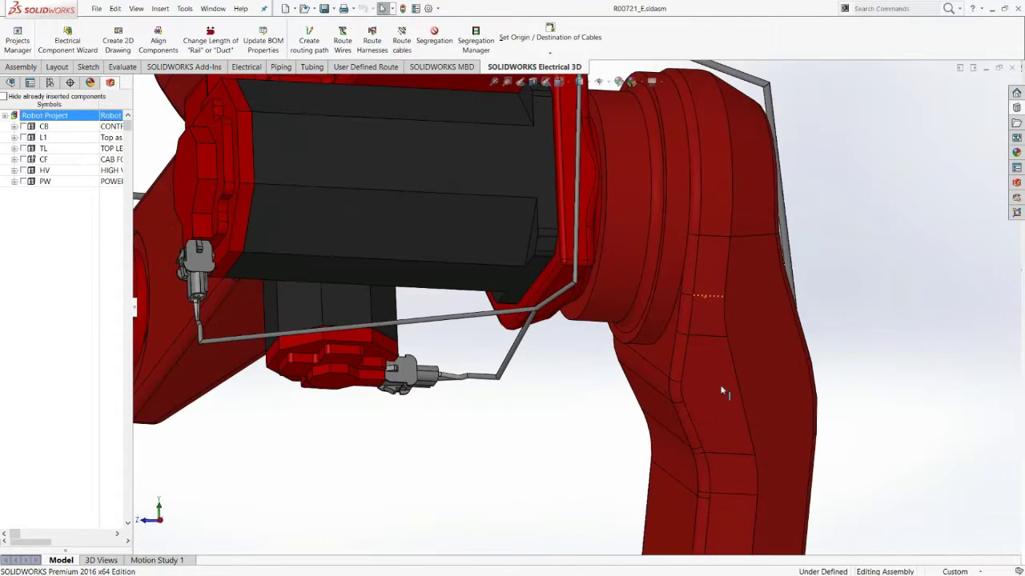
{"action": "key", "text": "space"}
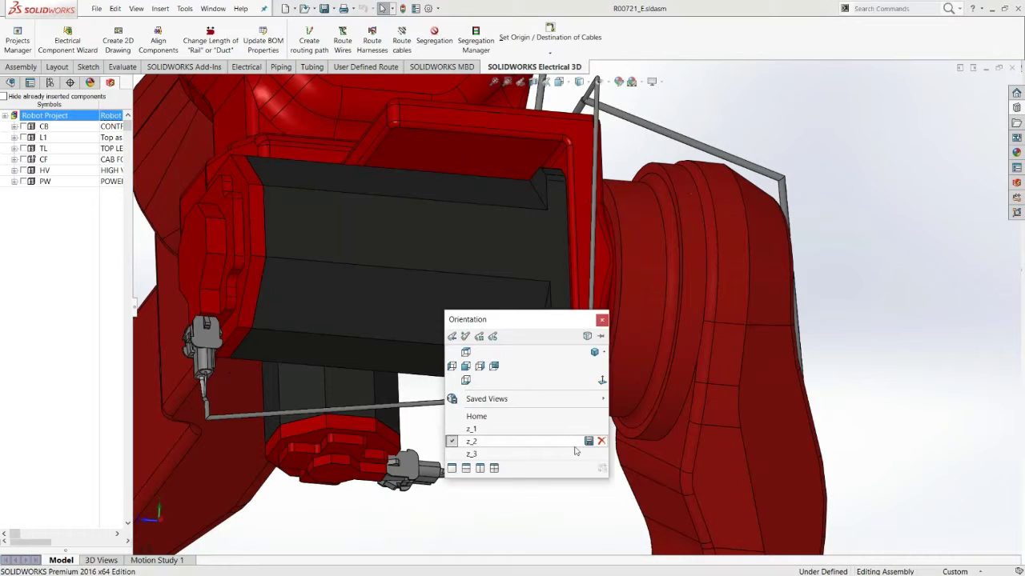
{"action": "left_click", "coordinate": [480, 455]}
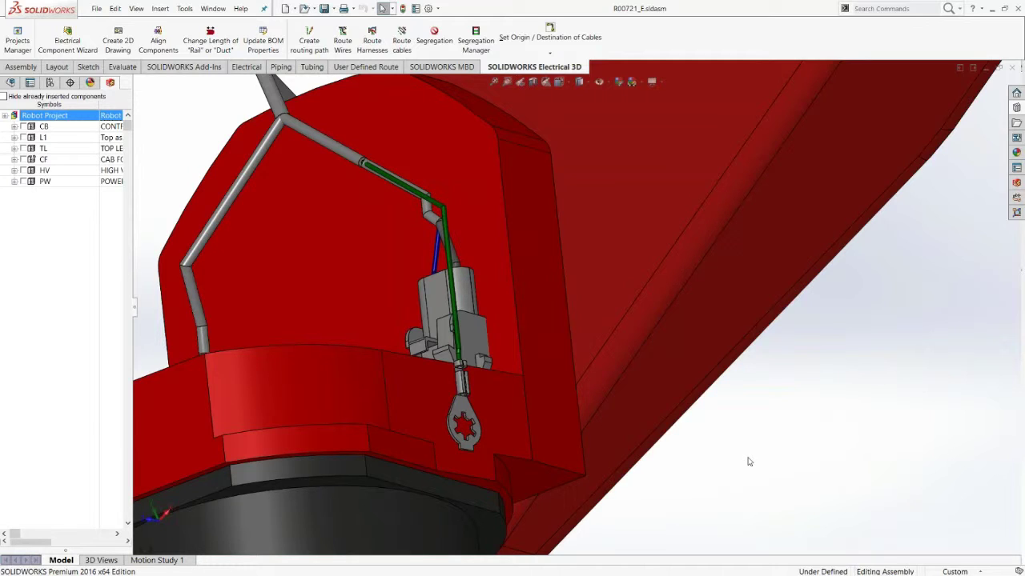
{"action": "key", "text": "space"}
{"action": "left_click", "coordinate": [674, 424]}
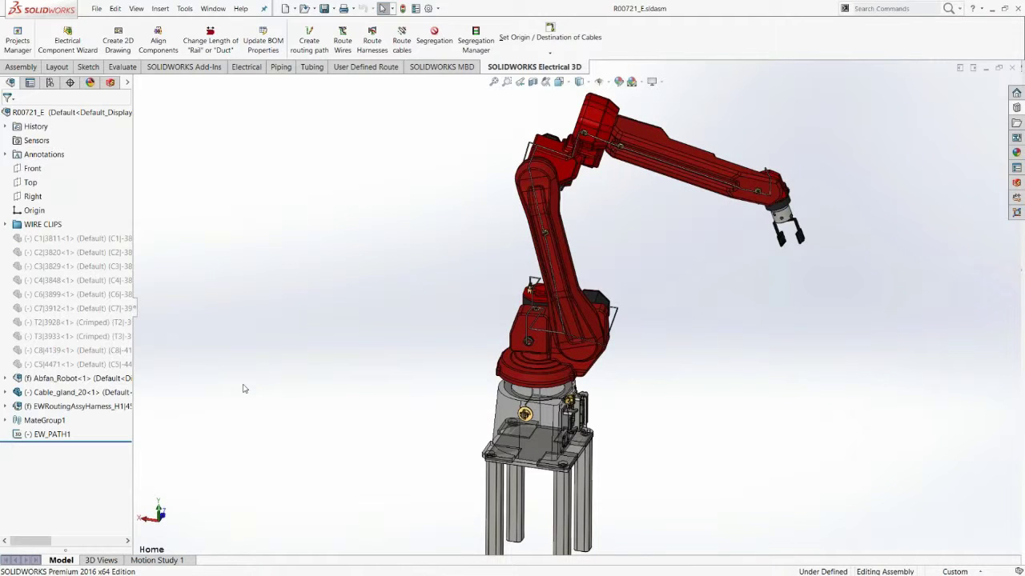
{"action": "mouse_move", "coordinate": [325, 555]}
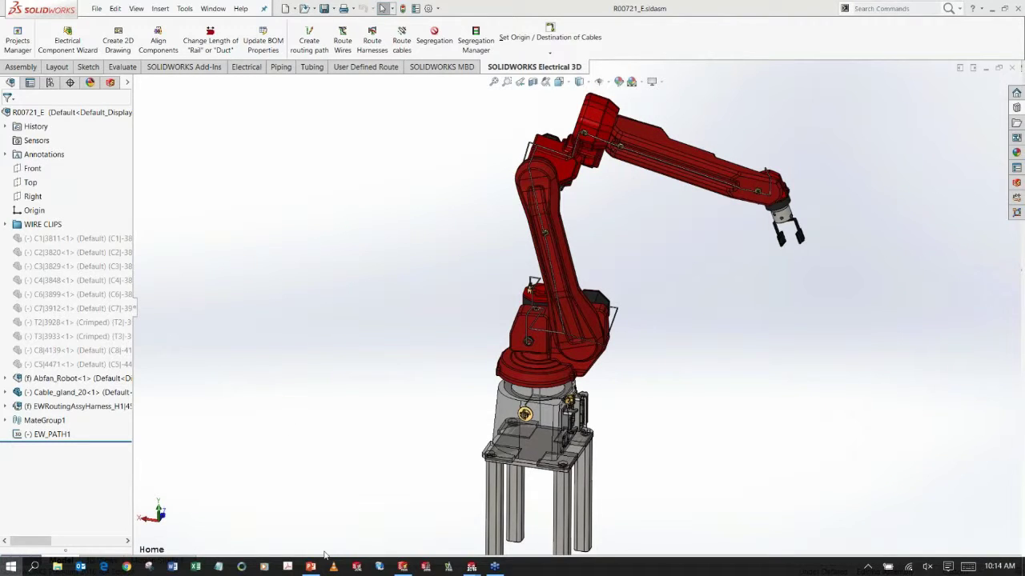
Select Harness_1-R00721_E-007.SLDDRW in the electrical project and view the flattened harness drawing in SOLIDWORKS.
{"action": "key", "text": "super"}
{"action": "left_click", "coordinate": [402, 567]}
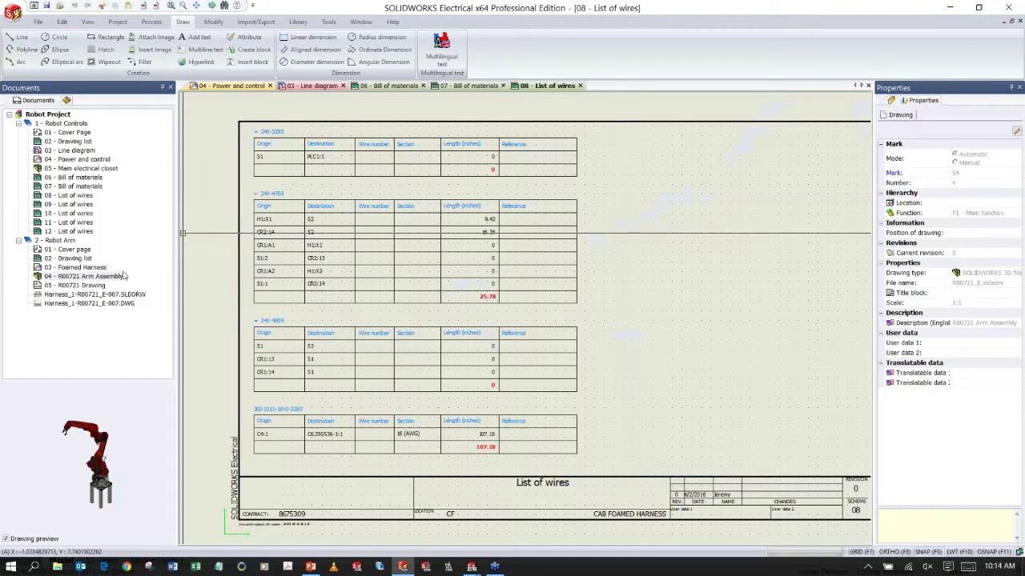
{"action": "left_click", "coordinate": [83, 298]}
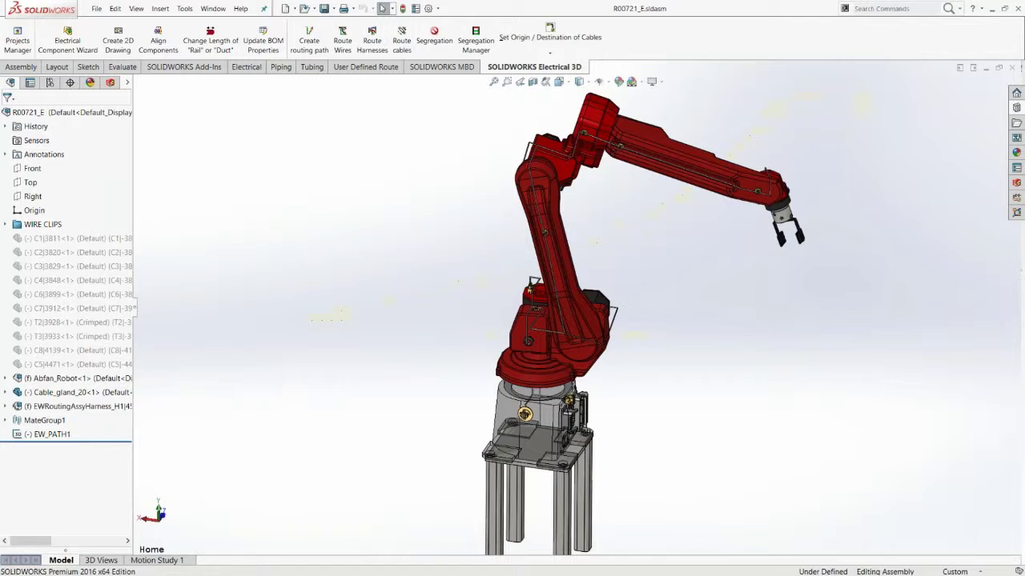
{"action": "key", "text": "alt+Tab"}
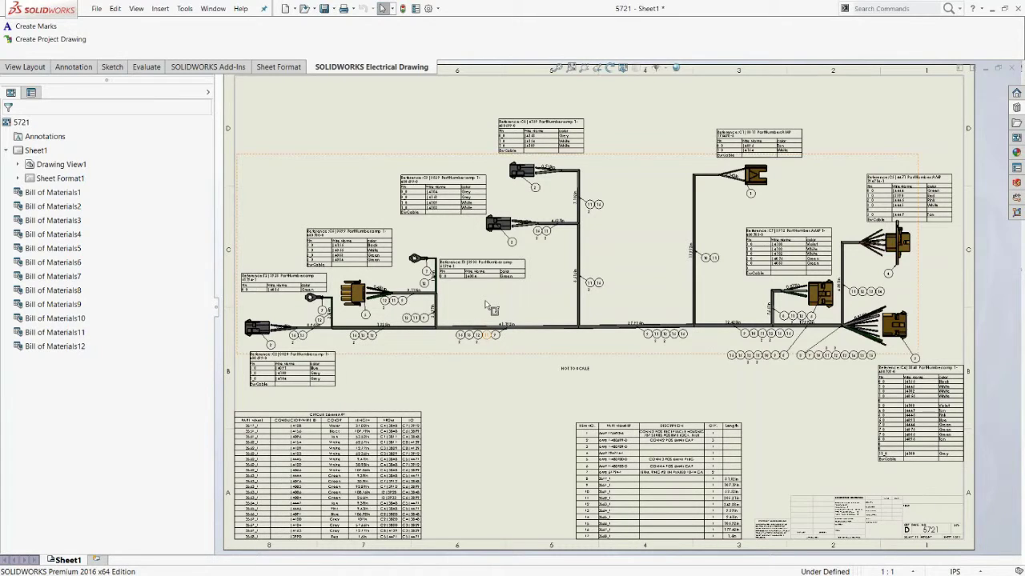
{"action": "scroll", "coordinate": [490, 308], "scroll_direction": "down", "scroll_amount": 5}
{"action": "mouse_move", "coordinate": [540, 293]}
{"action": "middle_mouse_down"}
{"action": "mouse_move", "coordinate": [580, 275]}
{"action": "mouse_move", "coordinate": [697, 299]}
{"action": "middle_mouse_up"}
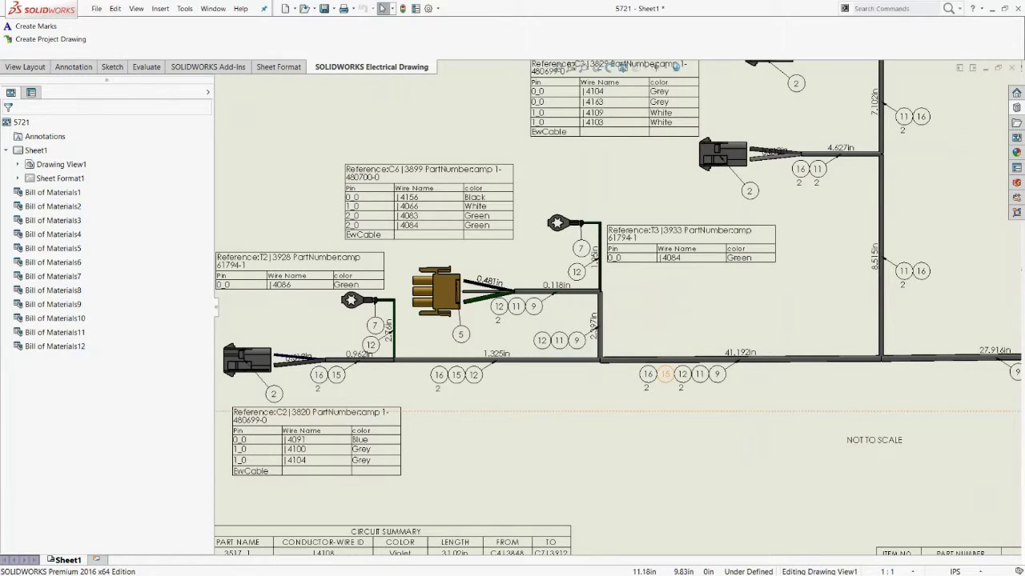
{"action": "scroll", "coordinate": [817, 433], "scroll_direction": "up", "scroll_amount": 3}
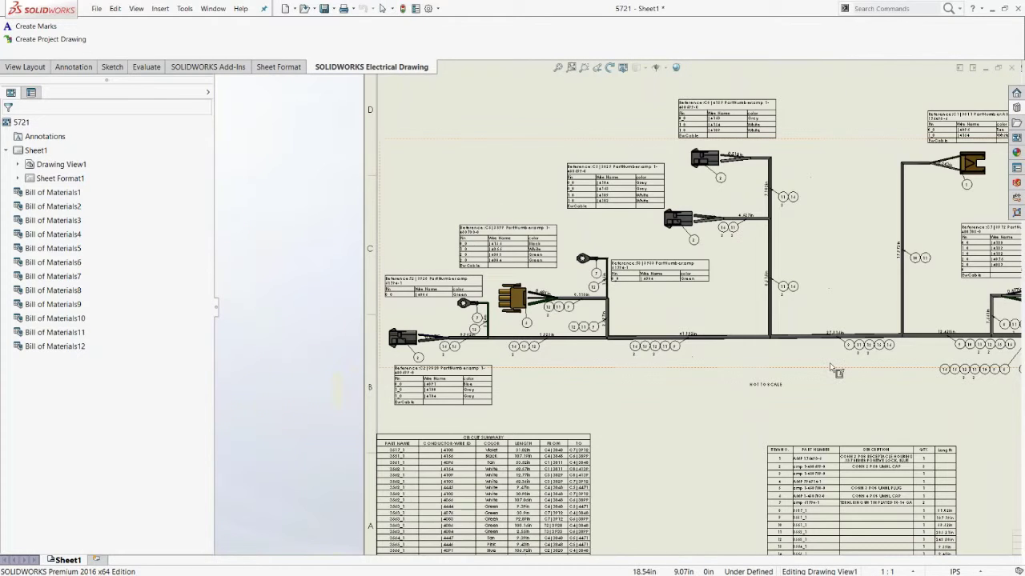
{"action": "middle_click_drag", "start_coordinate": [818, 364], "coordinate": [724, 370]}
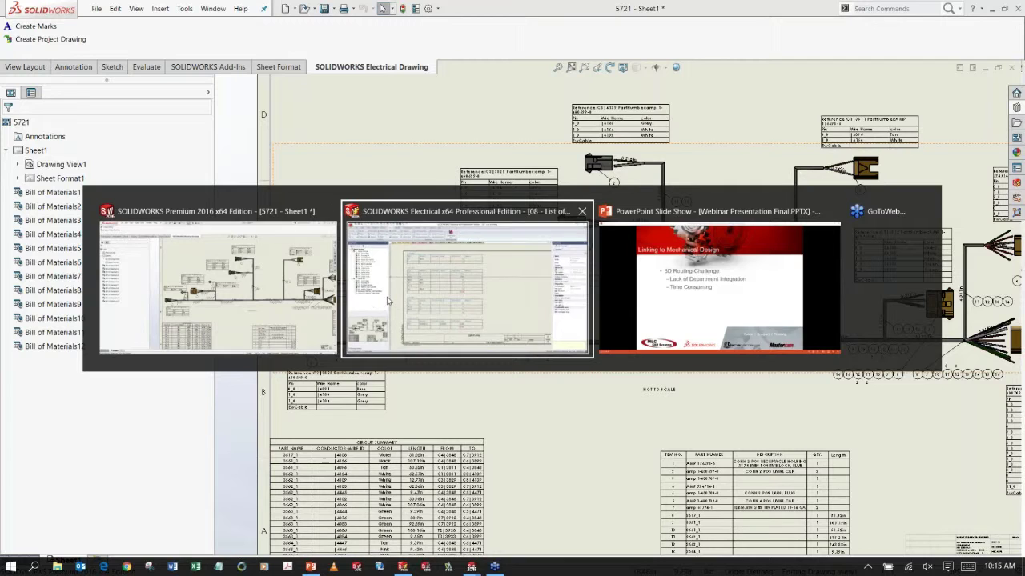
Open Harness_1-R00721_E-007.DWG in SOLIDWORKS Electrical, zoom around it, then return to the slide show.
{"action": "key", "text": "alt+Tab"}
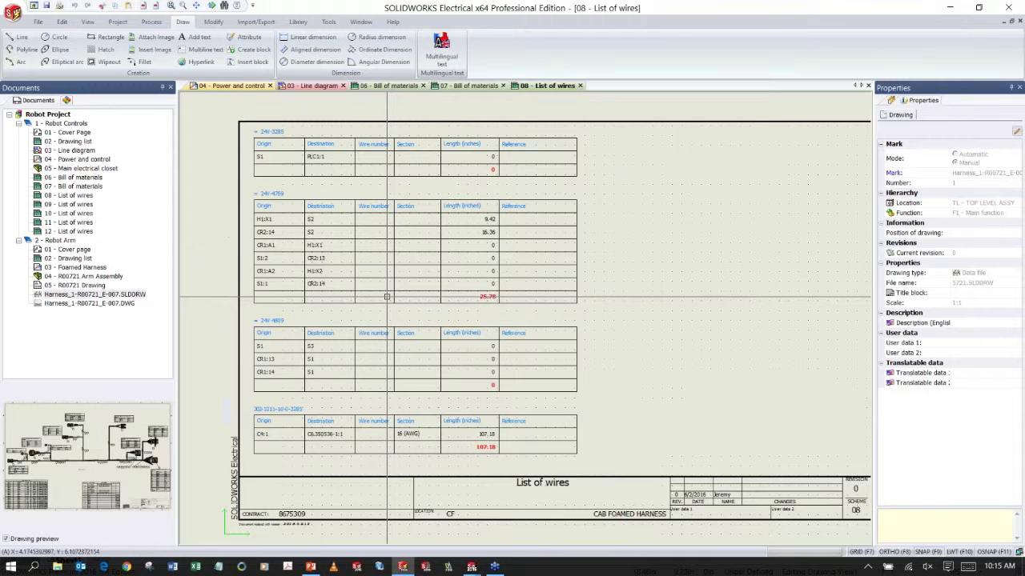
{"action": "left_click", "coordinate": [100, 318]}
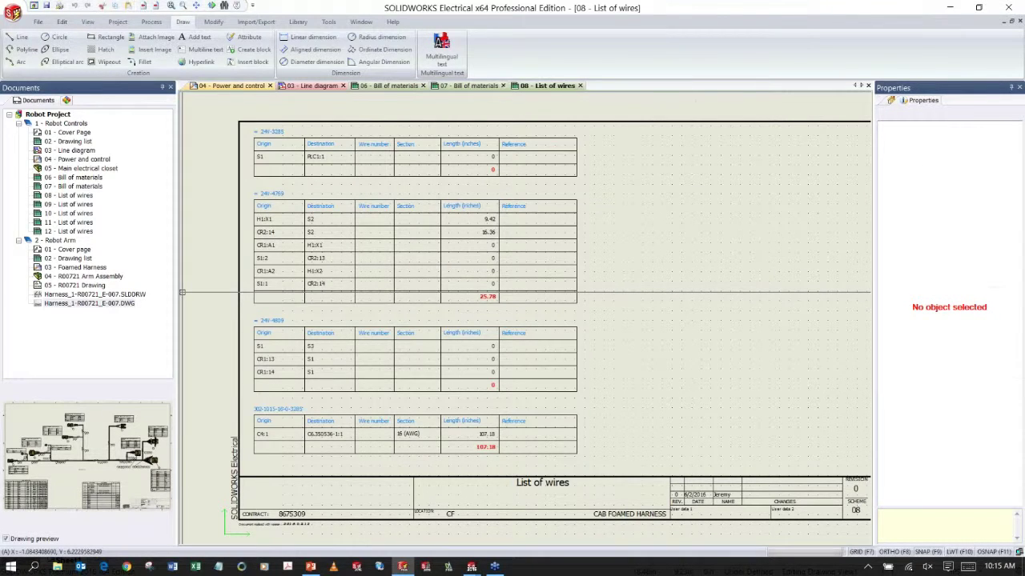
{"action": "double_click", "coordinate": [88, 304]}
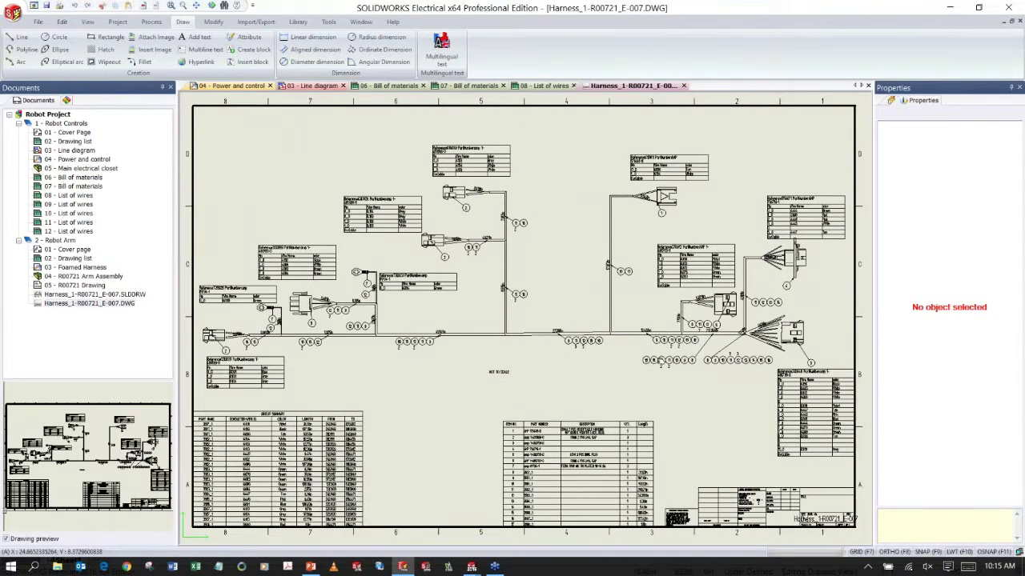
{"action": "scroll", "coordinate": [663, 275], "scroll_direction": "up", "scroll_amount": 5}
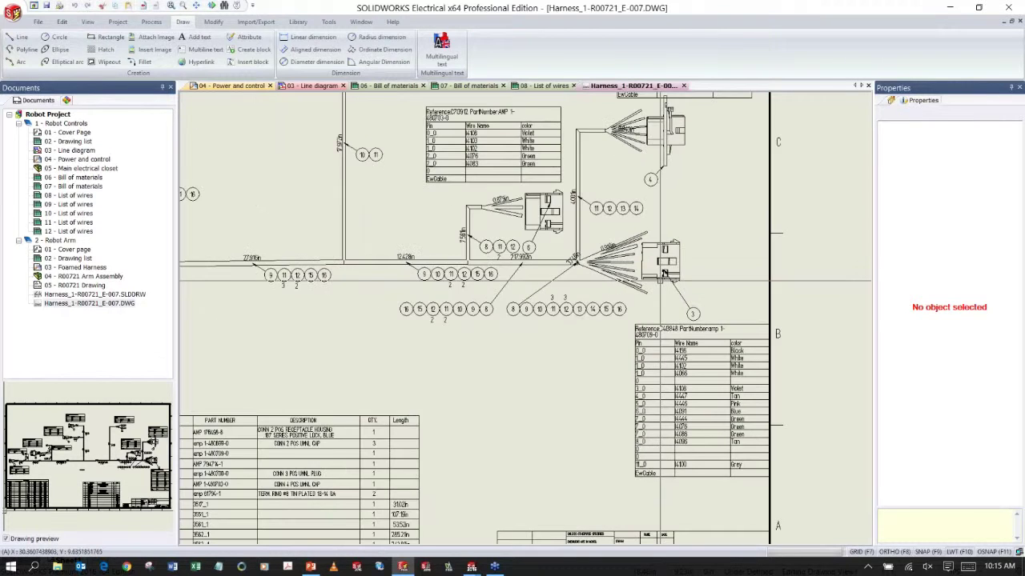
{"action": "scroll", "coordinate": [395, 308], "scroll_direction": "up", "scroll_amount": 1}
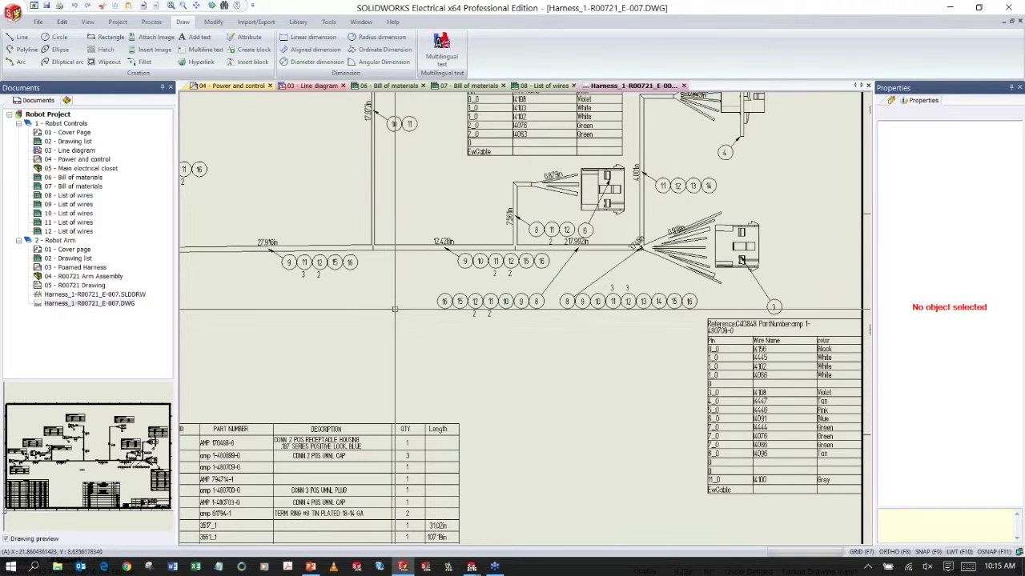
{"action": "scroll", "coordinate": [395, 308], "scroll_direction": "down", "scroll_amount": 2}
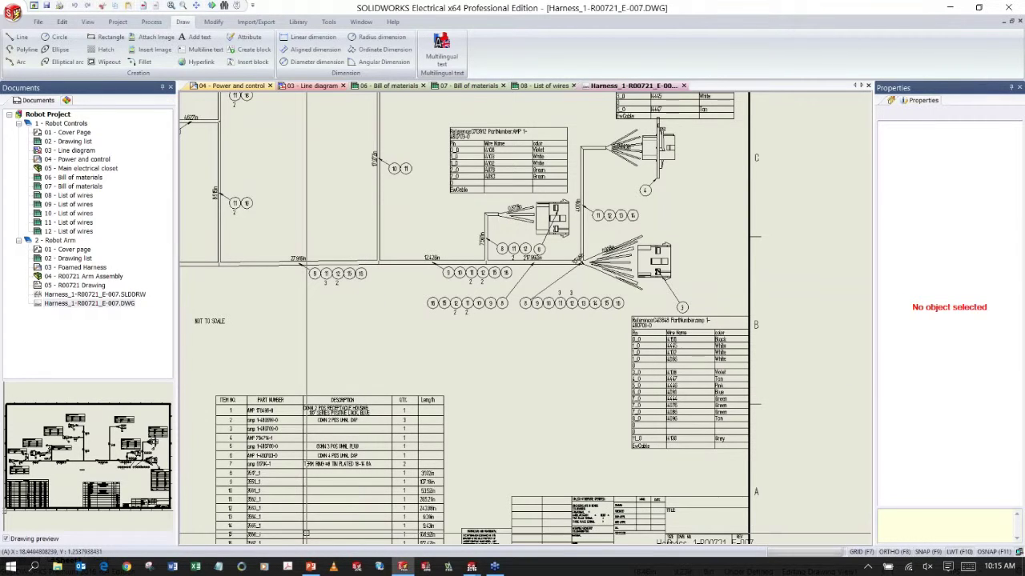
{"action": "key", "text": "alt+Tab"}
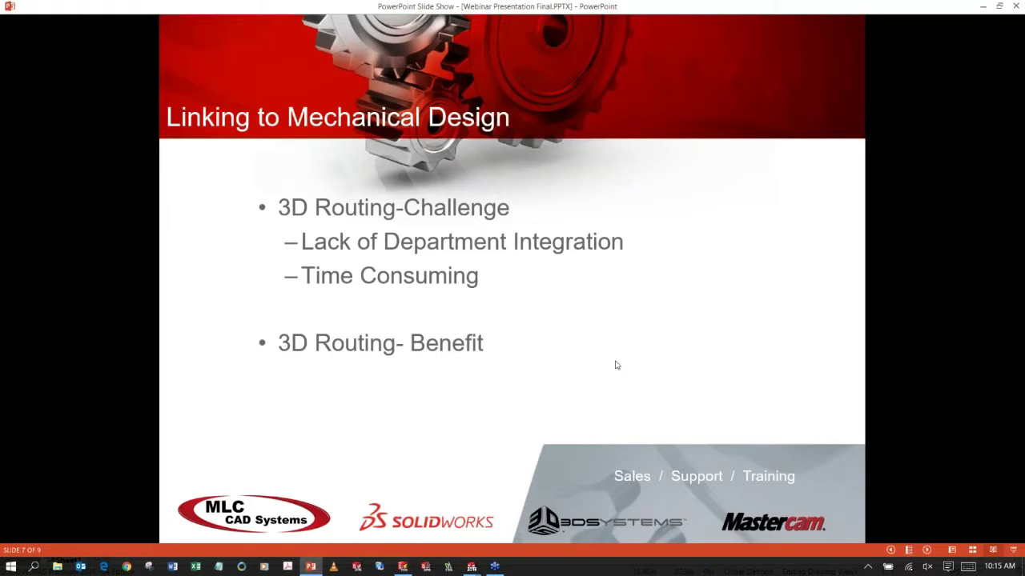
Show the Simple component placement and Accurate wire representation bullets, then advance to slide 8.
{"action": "left_click", "coordinate": [617, 365]}
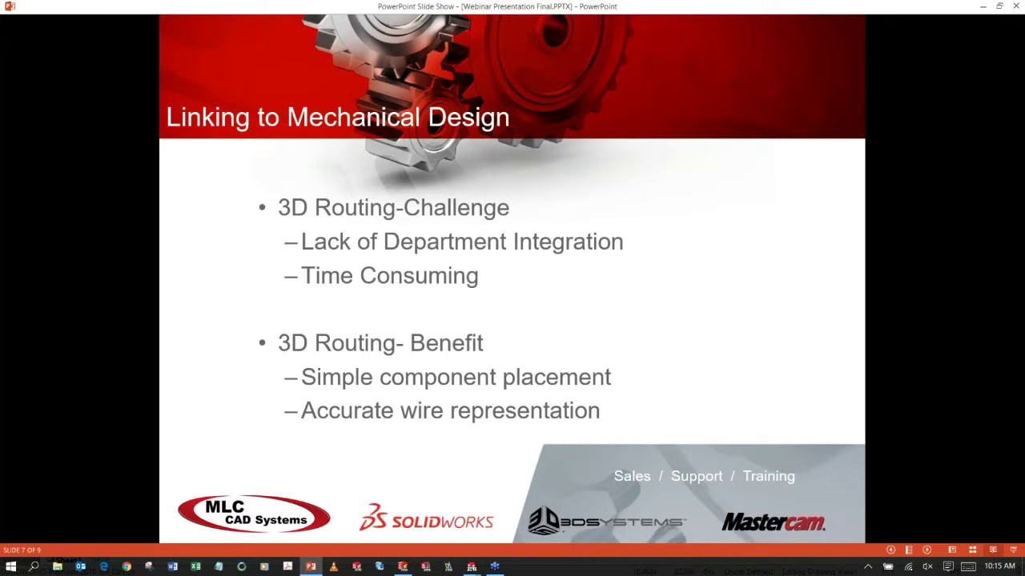
{"action": "left_click", "coordinate": [572, 376]}
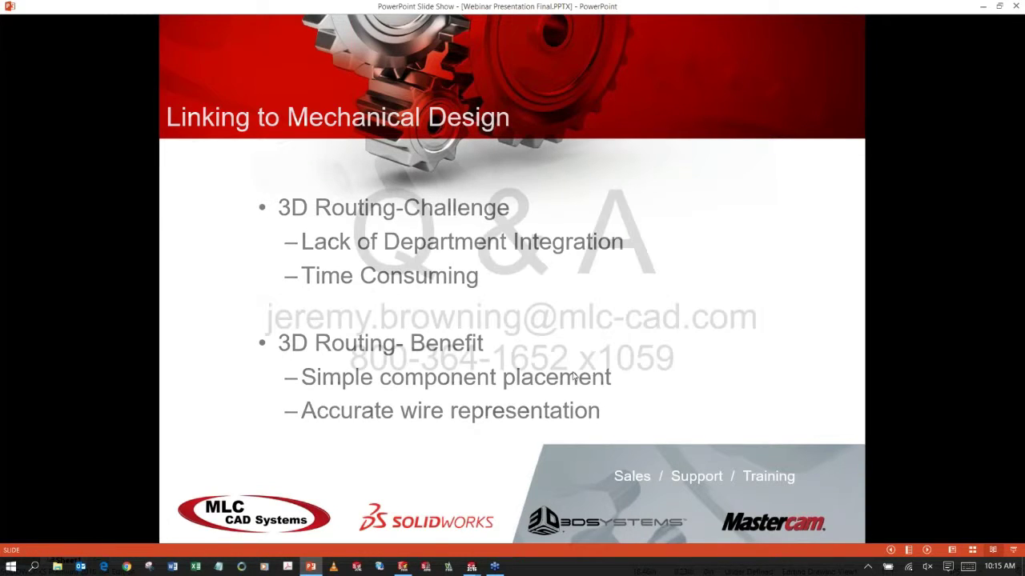